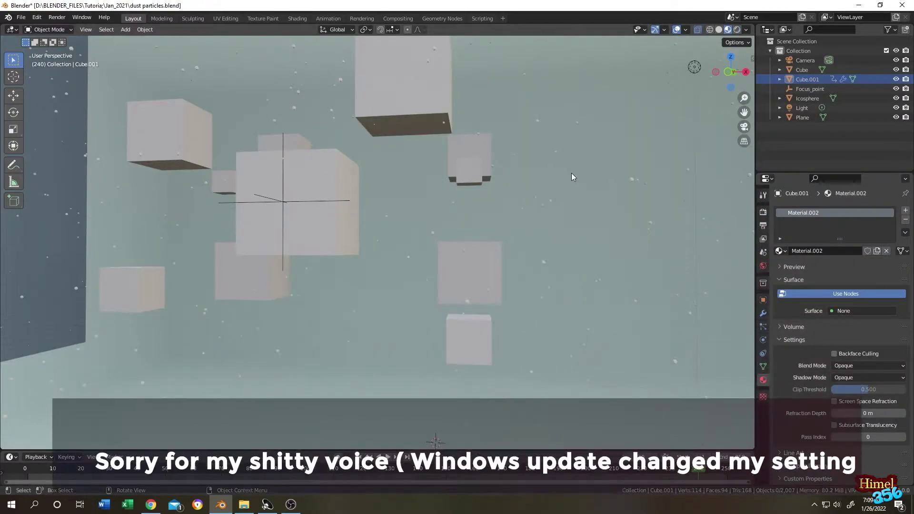
Step: Hide Cube.001 and the Icosphere from the scene
{"action": "scroll", "coordinate": [572, 173], "scroll_direction": "down", "scroll_amount": 1}
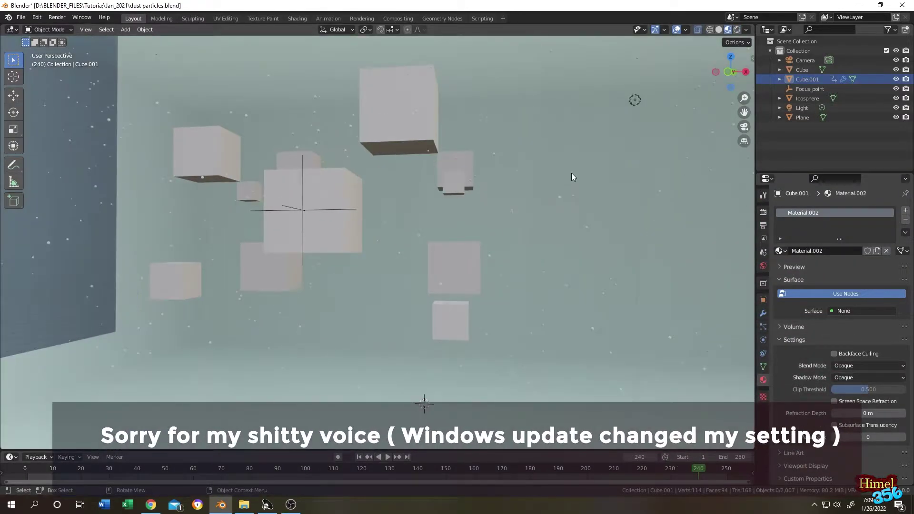
{"action": "scroll", "coordinate": [457, 115], "scroll_direction": "down", "scroll_amount": 5}
{"action": "scroll", "coordinate": [461, 118], "scroll_direction": "up", "scroll_amount": 3}
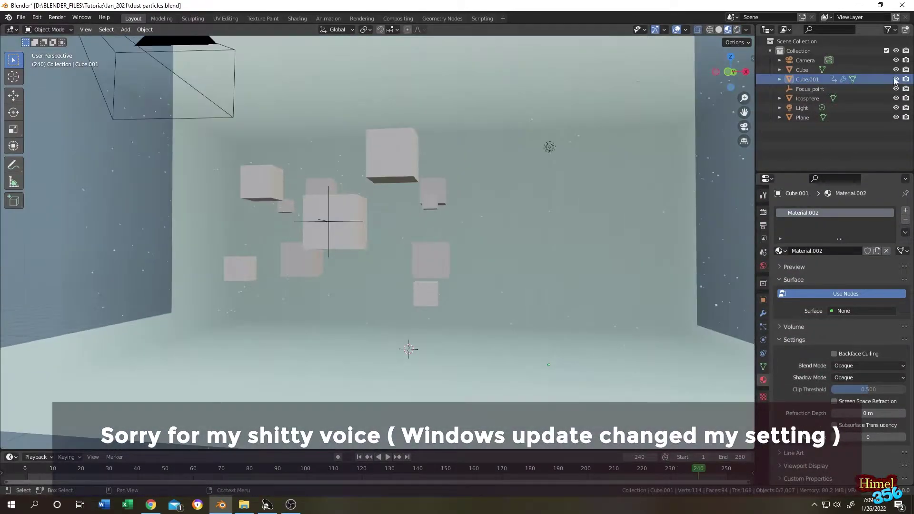
{"action": "left_click", "coordinate": [896, 79]}
{"action": "left_click", "coordinate": [896, 99]}
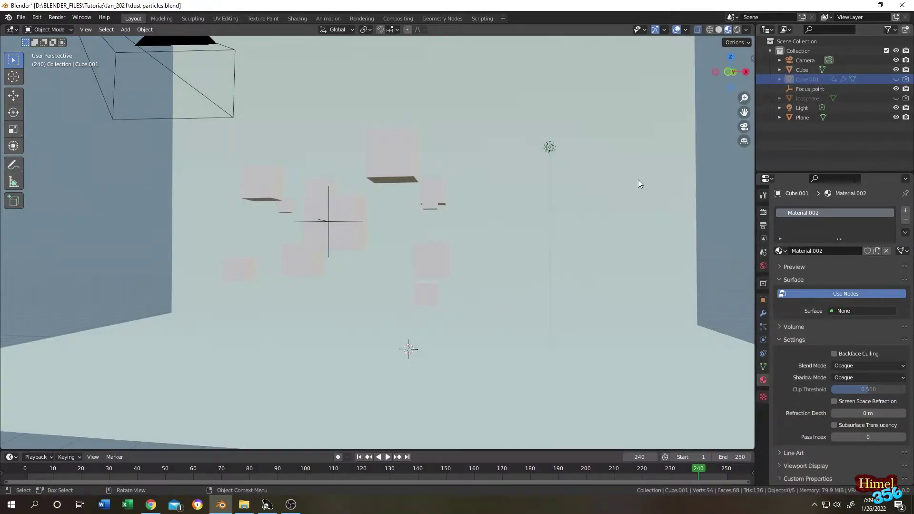
Step: Create a new collection in the scene and make it the active one
{"action": "right_click", "coordinate": [791, 133]}
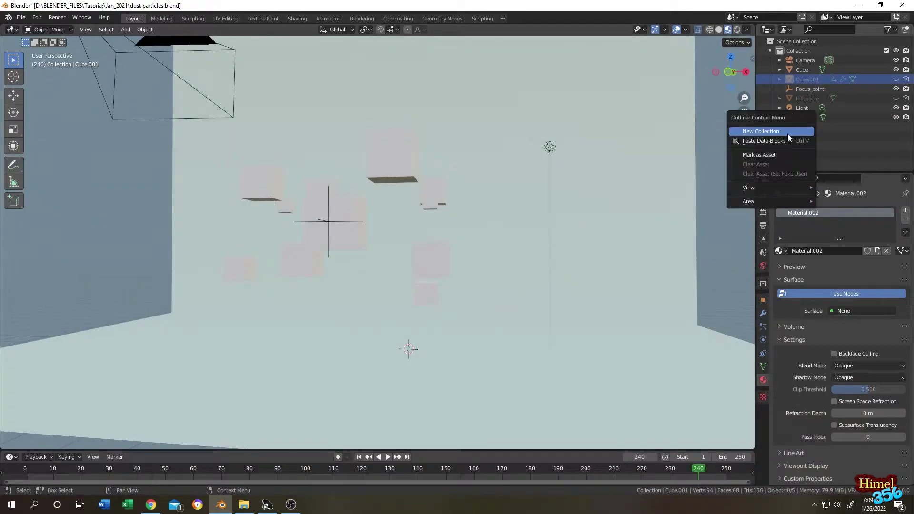
{"action": "left_click", "coordinate": [788, 133]}
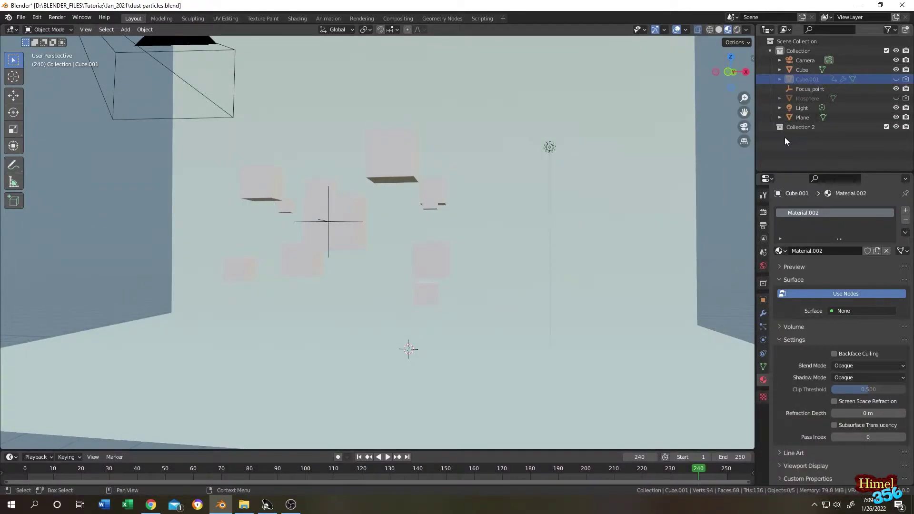
{"action": "left_click", "coordinate": [808, 125]}
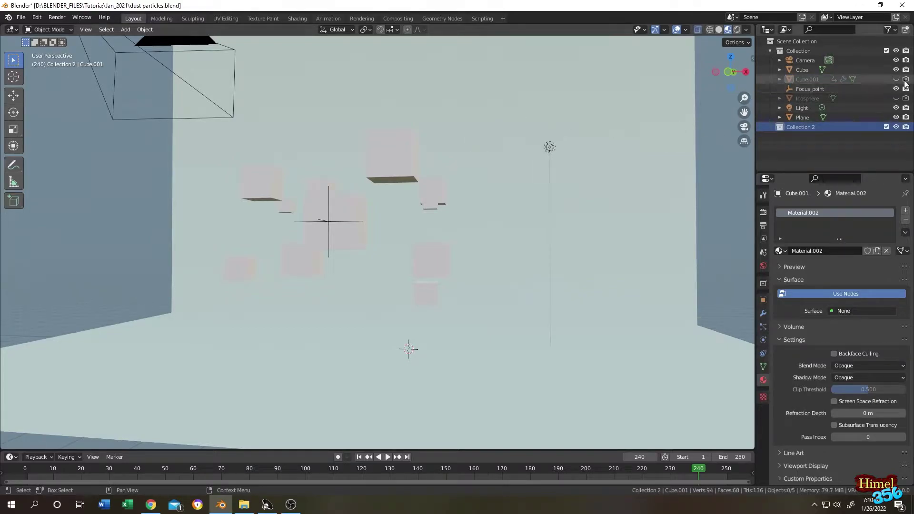
Step: Hide the Camera and Focus_point objects and show the viewport in solid shading with X-ray
{"action": "left_click", "coordinate": [896, 60]}
{"action": "left_click", "coordinate": [906, 60]}
{"action": "mouse_move", "coordinate": [584, 178]}
{"action": "middle_mouse_down"}
{"action": "mouse_move", "coordinate": [553, 178]}
{"action": "mouse_move", "coordinate": [567, 178]}
{"action": "middle_mouse_up"}
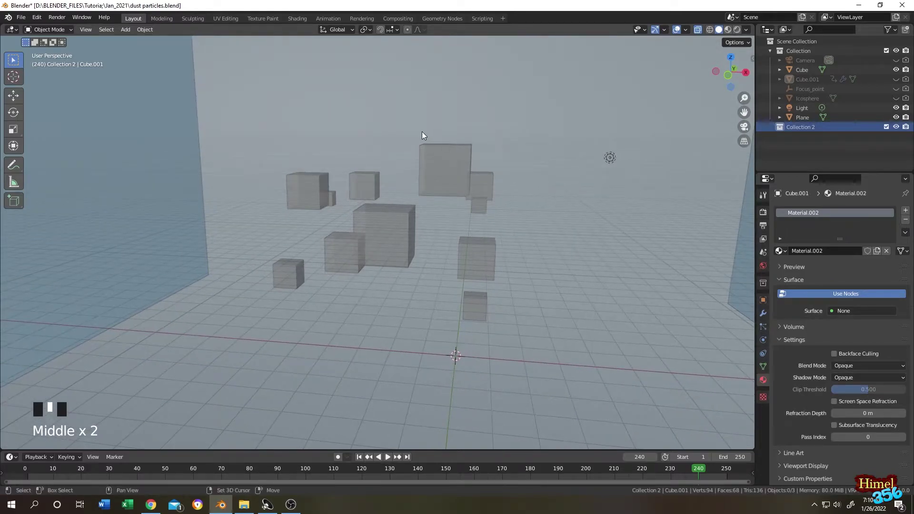
Step: Add a cube mesh to Collection 2
{"action": "key", "text": "shift+a"}
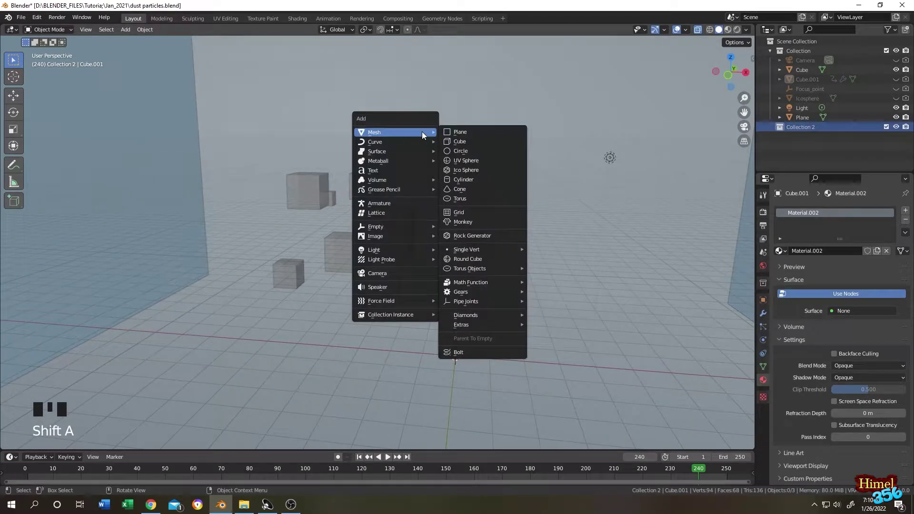
{"action": "left_click", "coordinate": [473, 139]}
{"action": "scroll", "coordinate": [509, 182], "scroll_direction": "up", "scroll_amount": 3}
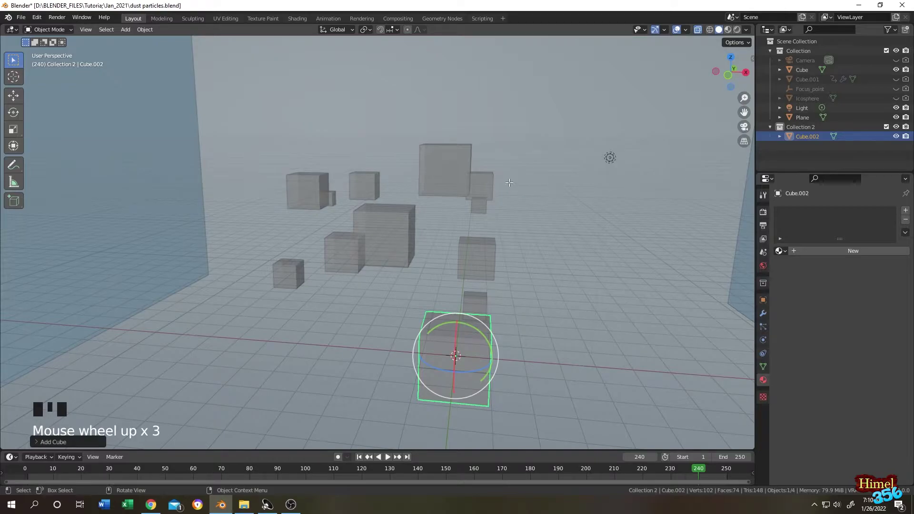
Step: In Edit Mode, enlarge the new cube, move it over the floating cubes in front view, and stretch it along X and Z
{"action": "key", "text": "Tab"}
{"action": "middle_click_drag", "start_coordinate": [510, 186], "coordinate": [490, 139]}
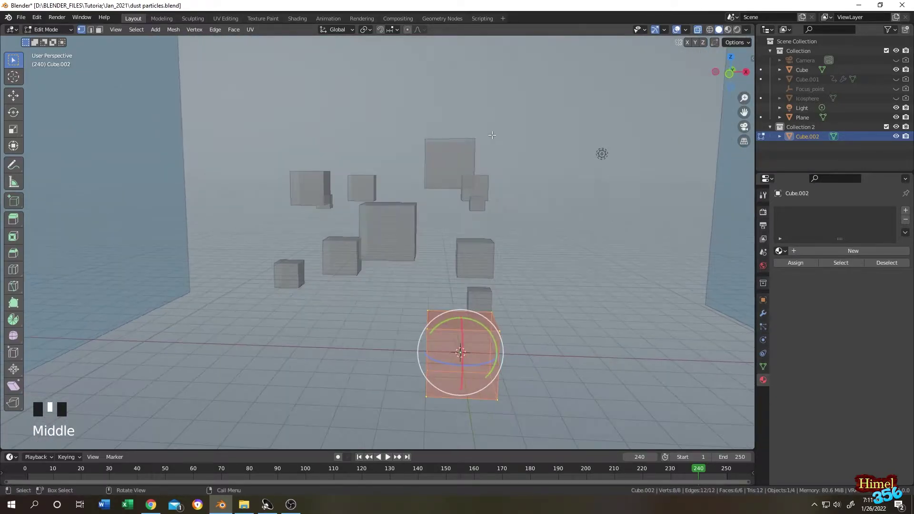
{"action": "key", "text": "s"}
{"action": "left_click", "coordinate": [645, 118]}
{"action": "key", "text": "KP_1"}
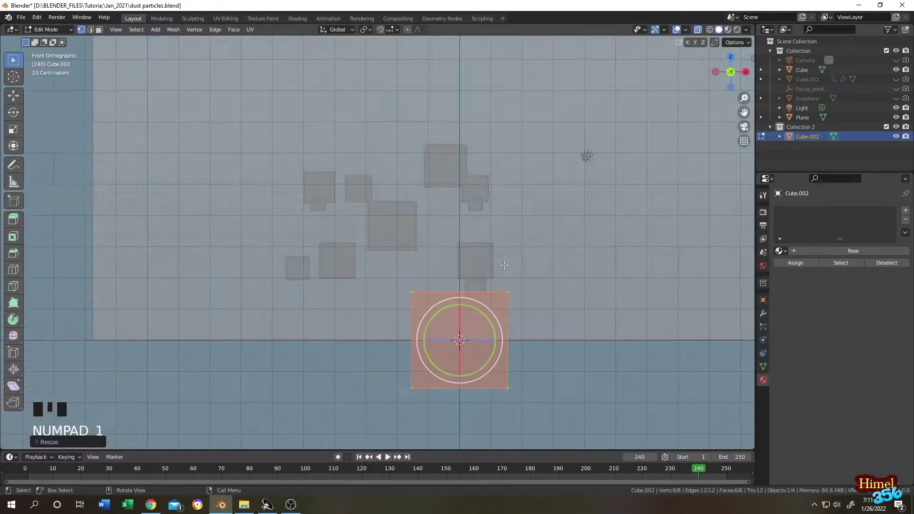
{"action": "left_click", "coordinate": [333, 225]}
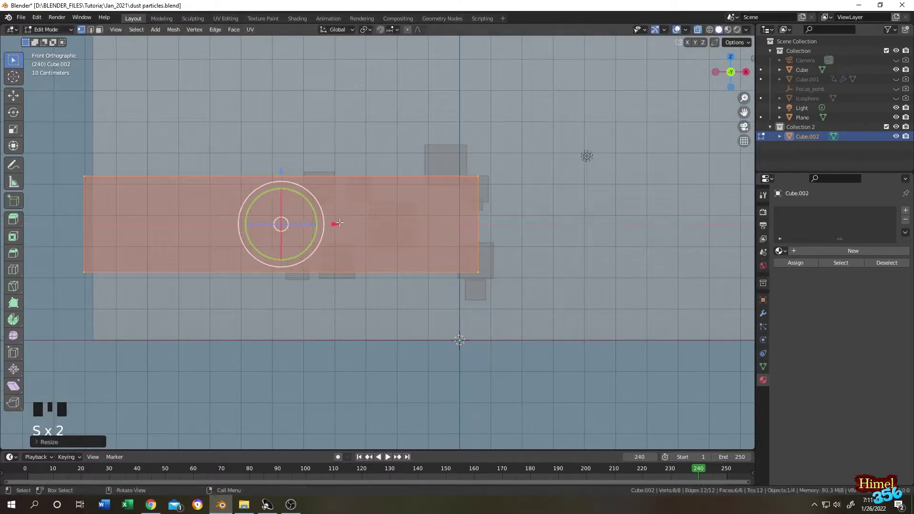
{"action": "left_click_drag", "start_coordinate": [332, 224], "coordinate": [371, 225]}
{"action": "key", "text": "s"}
{"action": "key", "text": "z"}
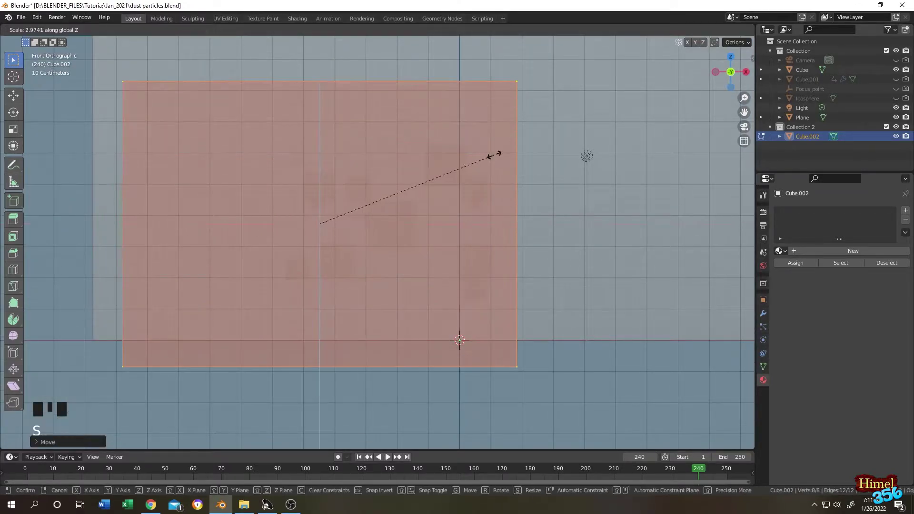
{"action": "left_click", "coordinate": [540, 139]}
Step: Extend the box's back face along Y to enclose the floating cubes, about 16.1 × 8.8 × 11.5 m overall, and return to Object Mode
{"action": "scroll", "coordinate": [541, 139], "scroll_direction": "down", "scroll_amount": 3}
{"action": "left_click_drag", "start_coordinate": [343, 166], "coordinate": [344, 140]}
{"action": "key", "text": "s"}
{"action": "key", "text": "x"}
{"action": "left_click_drag", "start_coordinate": [355, 82], "coordinate": [448, 357]}
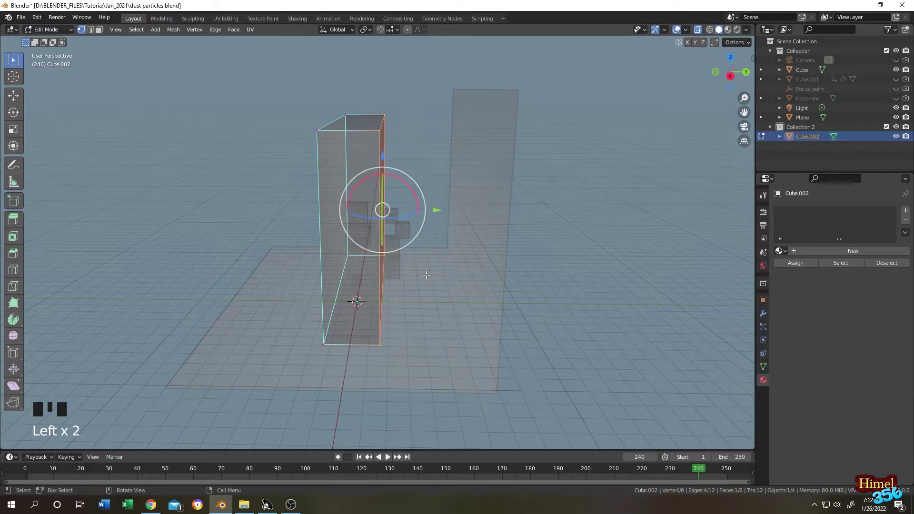
{"action": "left_click_drag", "start_coordinate": [439, 211], "coordinate": [555, 219]}
{"action": "key", "text": "a"}
{"action": "middle_click_drag", "start_coordinate": [496, 241], "coordinate": [543, 239]}
{"action": "scroll", "coordinate": [547, 236], "scroll_direction": "up", "scroll_amount": 3}
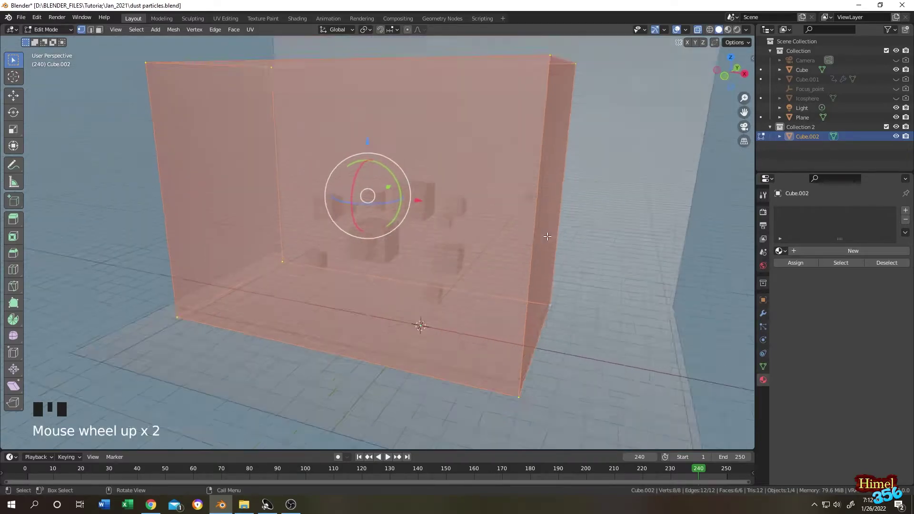
{"action": "key", "text": "Tab"}
{"action": "scroll", "coordinate": [548, 237], "scroll_direction": "down", "scroll_amount": 3}
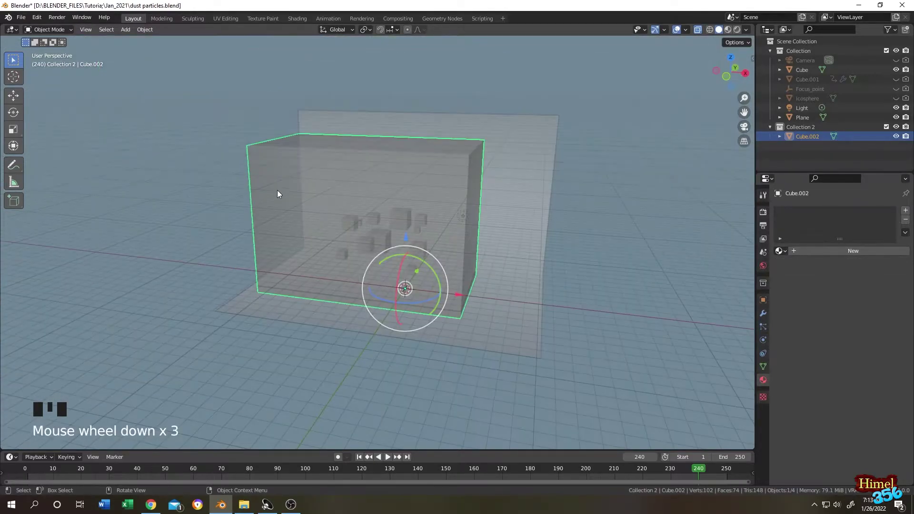
{"action": "scroll", "coordinate": [178, 107], "scroll_direction": "up", "scroll_amount": 3}
Step: Give the enclosing box a new material named Dust_Partices
{"action": "left_click", "coordinate": [179, 114]}
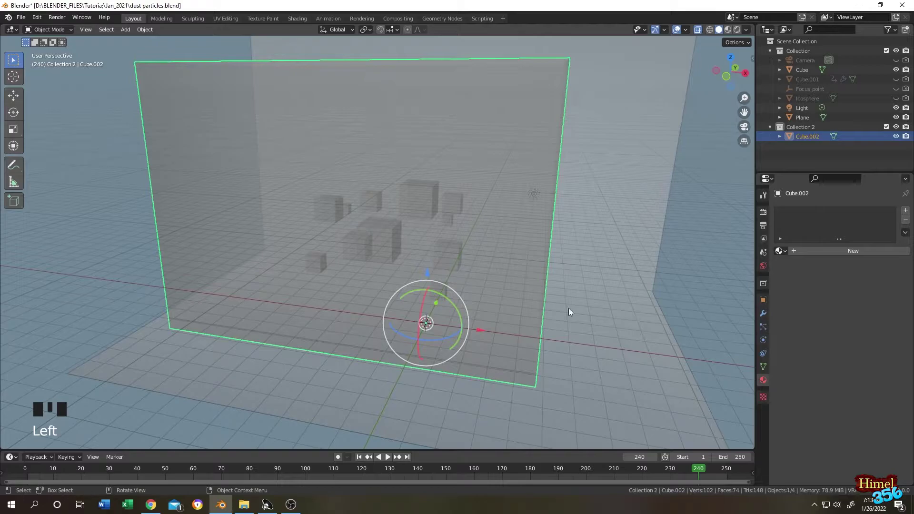
{"action": "scroll", "coordinate": [717, 264], "scroll_direction": "up", "scroll_amount": 1}
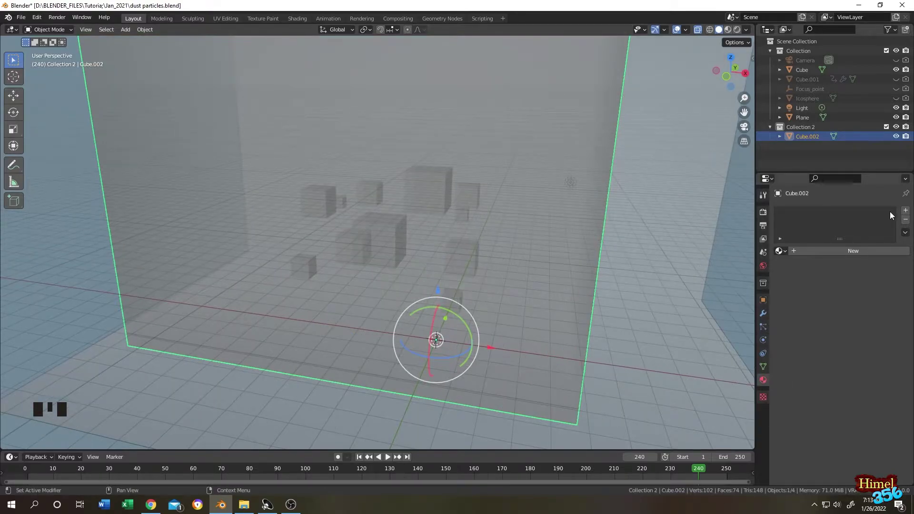
{"action": "left_click", "coordinate": [907, 211]}
{"action": "left_click", "coordinate": [851, 251]}
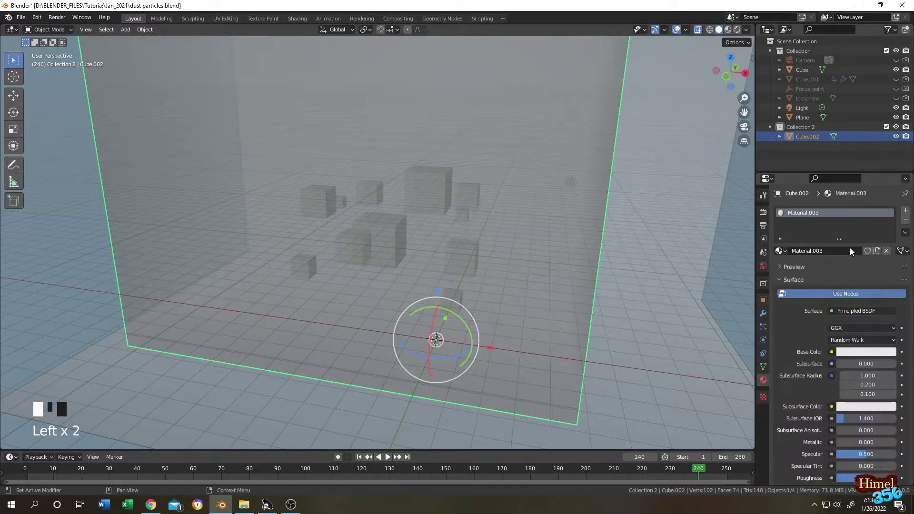
{"action": "double_click", "coordinate": [819, 213]}
{"action": "type", "text": "Dust_Partices"}
{"action": "key", "text": "Return"}
{"action": "scroll", "coordinate": [327, 147], "scroll_direction": "down", "scroll_amount": 2}
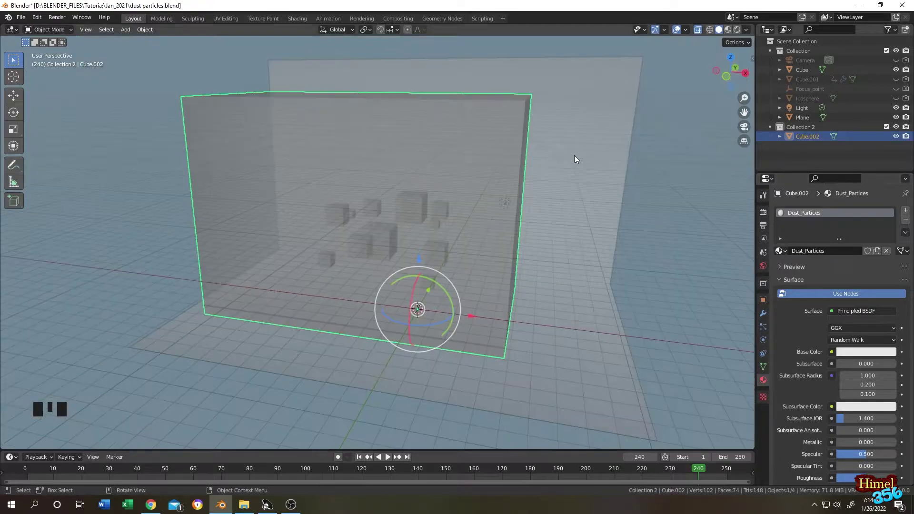
{"action": "scroll", "coordinate": [326, 147], "scroll_direction": "up", "scroll_amount": 2}
Step: Open the Shading workspace, shift the material nodes aside, and delete the Principled BSDF node
{"action": "left_click", "coordinate": [170, 121]}
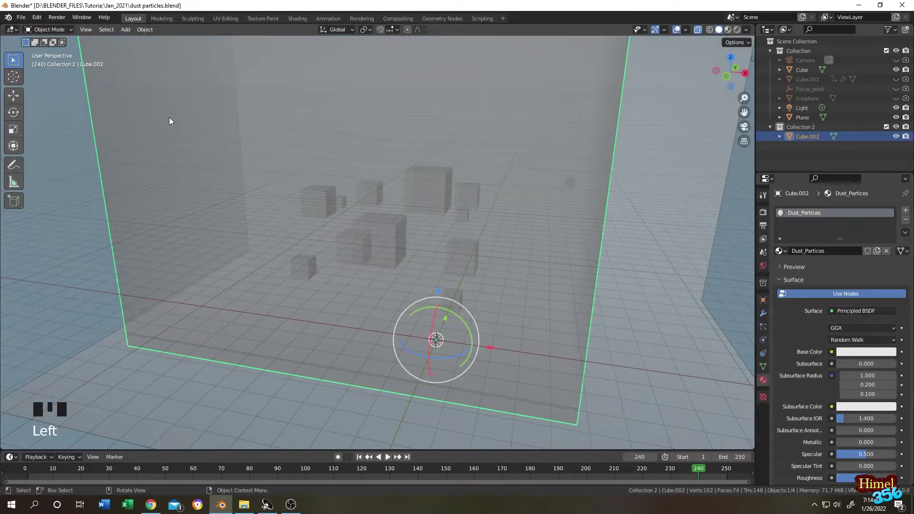
{"action": "left_click", "coordinate": [286, 21]}
{"action": "middle_click_drag", "start_coordinate": [286, 340], "coordinate": [310, 339], "text": "shift"}
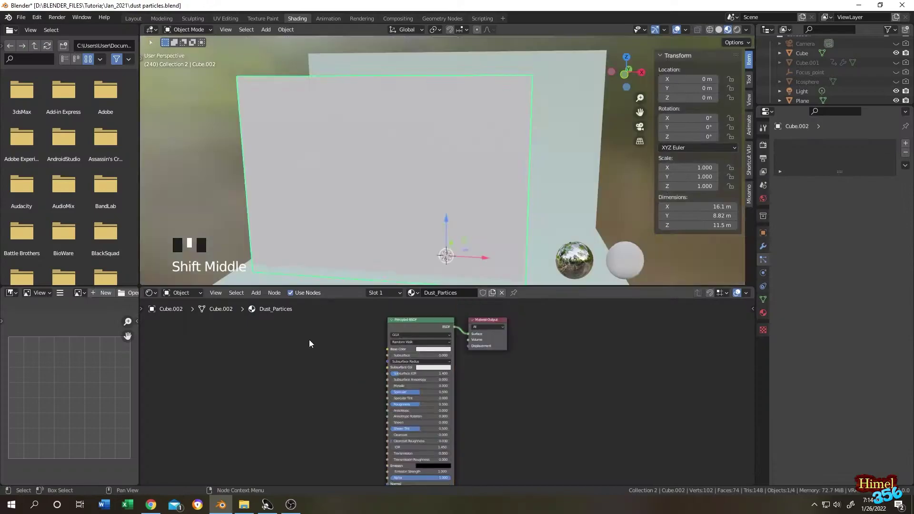
{"action": "left_click_drag", "start_coordinate": [481, 319], "coordinate": [558, 320]}
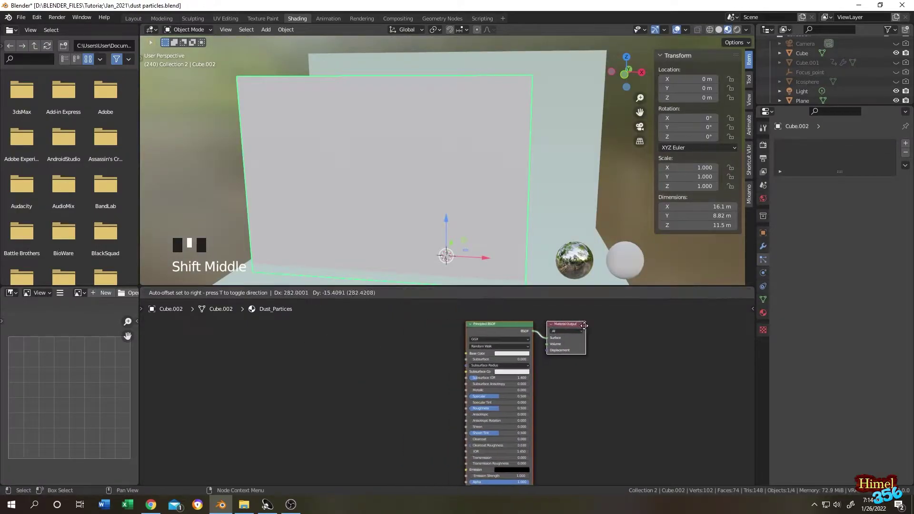
{"action": "scroll", "coordinate": [539, 329], "scroll_direction": "up", "scroll_amount": 4}
{"action": "left_click", "coordinate": [467, 320]}
{"action": "key", "text": "x"}
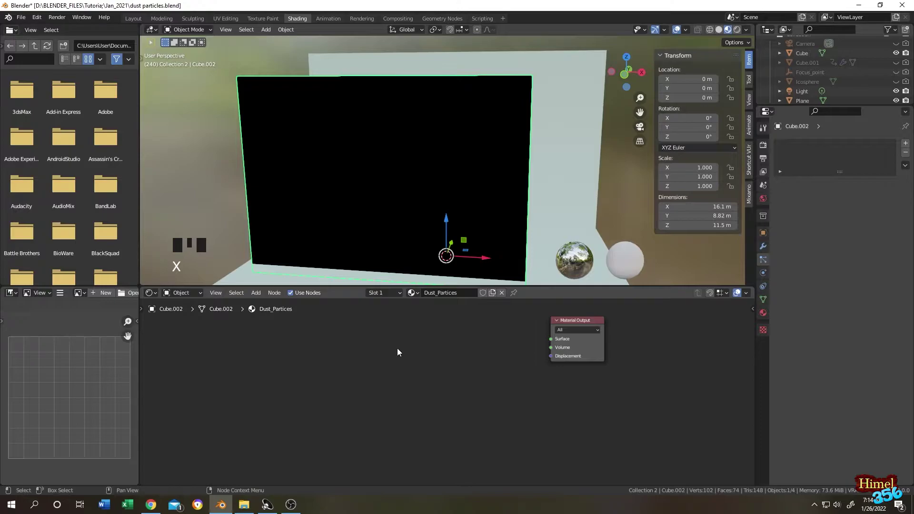
Step: Add a Principled Volume node and connect its Volume output to the Material Output's Volume input
{"action": "left_click", "coordinate": [256, 293]}
{"action": "left_click", "coordinate": [263, 303]}
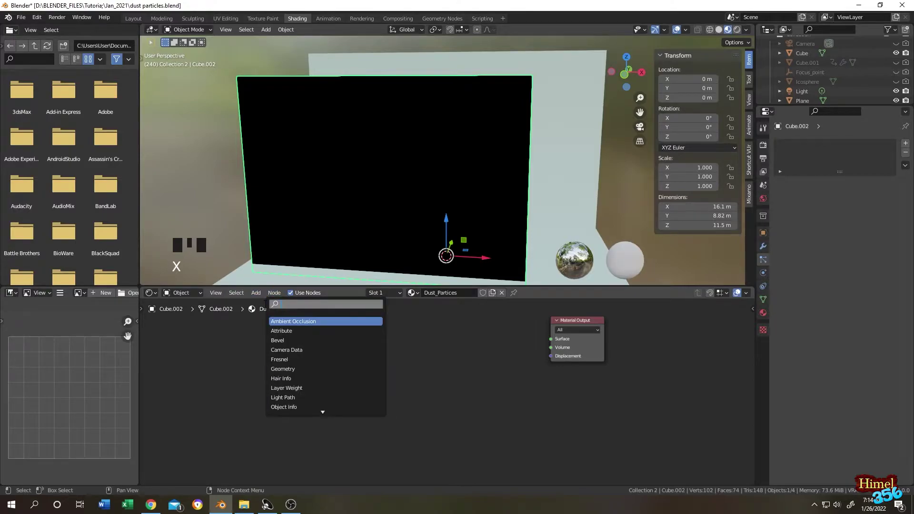
{"action": "type", "text": "prin"}
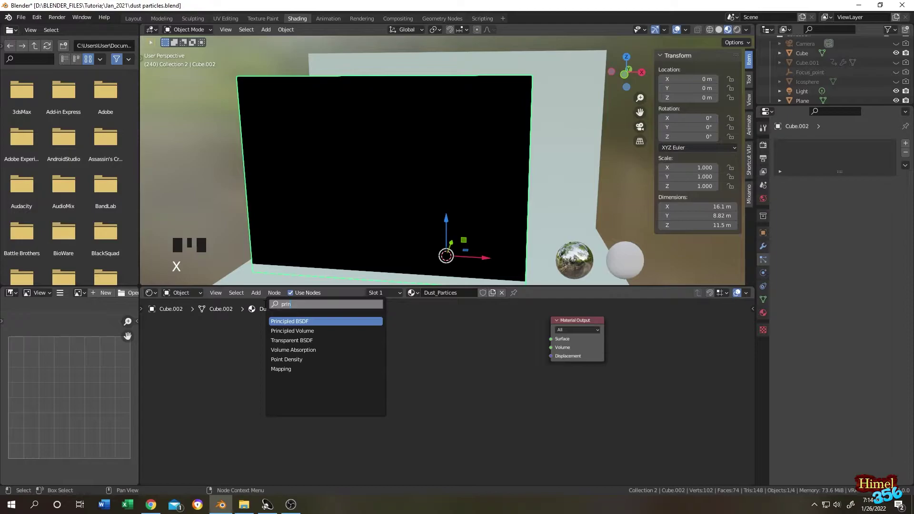
{"action": "left_click", "coordinate": [292, 331]}
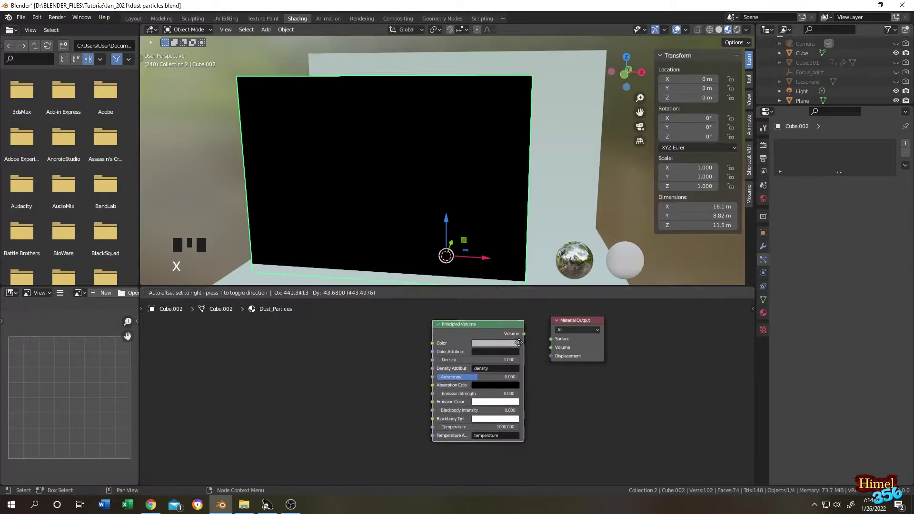
{"action": "left_click", "coordinate": [493, 329]}
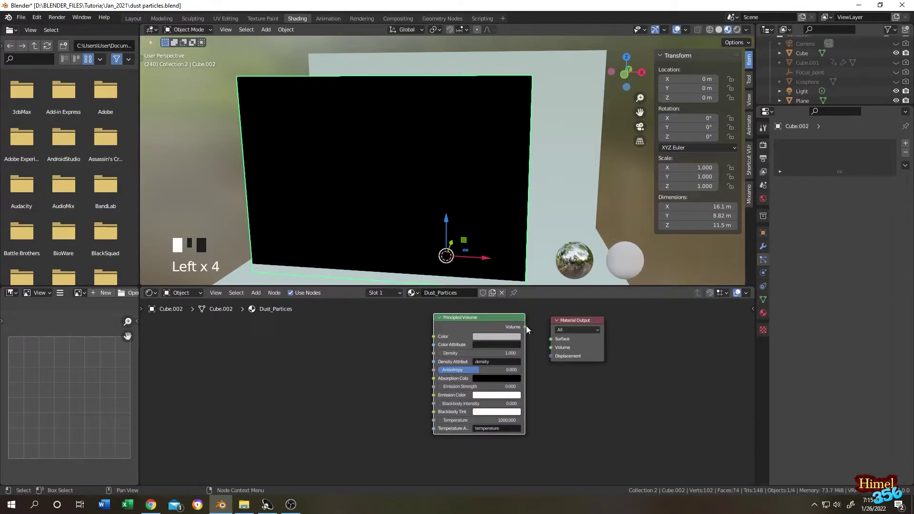
{"action": "left_click_drag", "start_coordinate": [526, 328], "coordinate": [550, 347]}
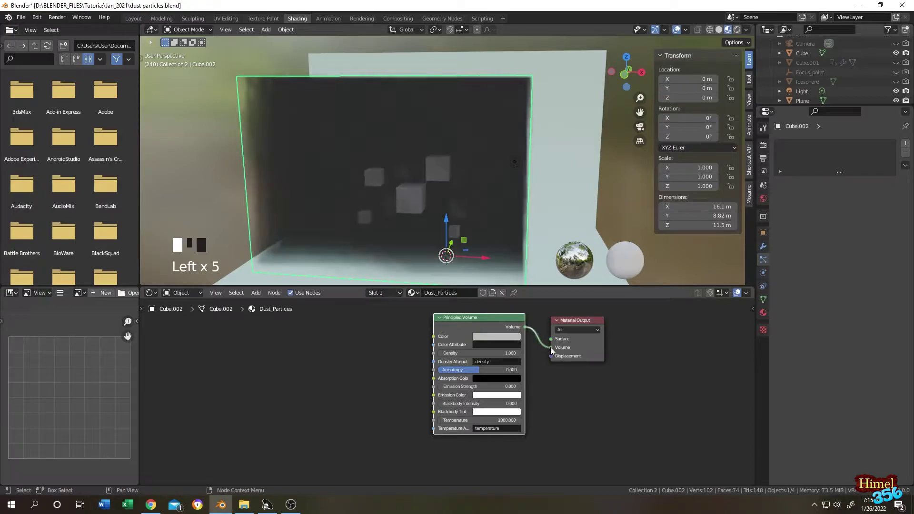
Step: Set the Principled Volume density to 0.1 and inspect the fog around the floating cubes
{"action": "left_click", "coordinate": [512, 356]}
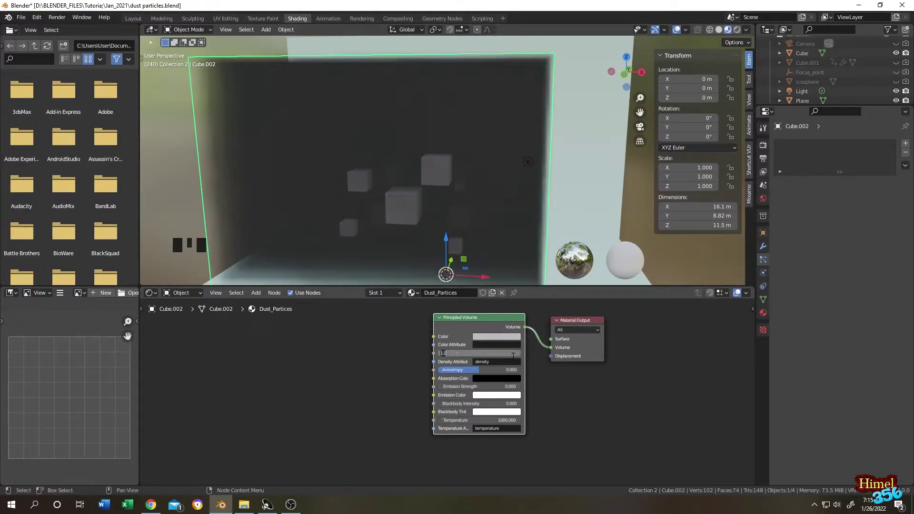
{"action": "key", "text": "Return"}
{"action": "scroll", "coordinate": [472, 172], "scroll_direction": "up", "scroll_amount": 4}
{"action": "middle_click_drag", "start_coordinate": [477, 174], "coordinate": [459, 166]}
{"action": "middle_click_drag", "start_coordinate": [401, 175], "coordinate": [422, 172], "text": "shift"}
{"action": "scroll", "coordinate": [453, 113], "scroll_direction": "up", "scroll_amount": 2}
{"action": "scroll", "coordinate": [264, 127], "scroll_direction": "down", "scroll_amount": 2}
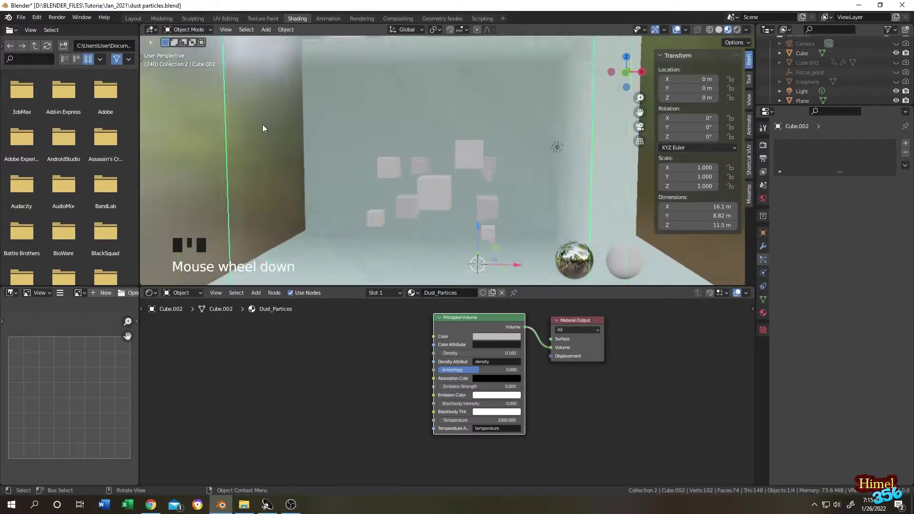
Step: Add a particle system to the box and set its type to Hair
{"action": "left_click", "coordinate": [406, 163]}
{"action": "scroll", "coordinate": [406, 163], "scroll_direction": "up", "scroll_amount": 2}
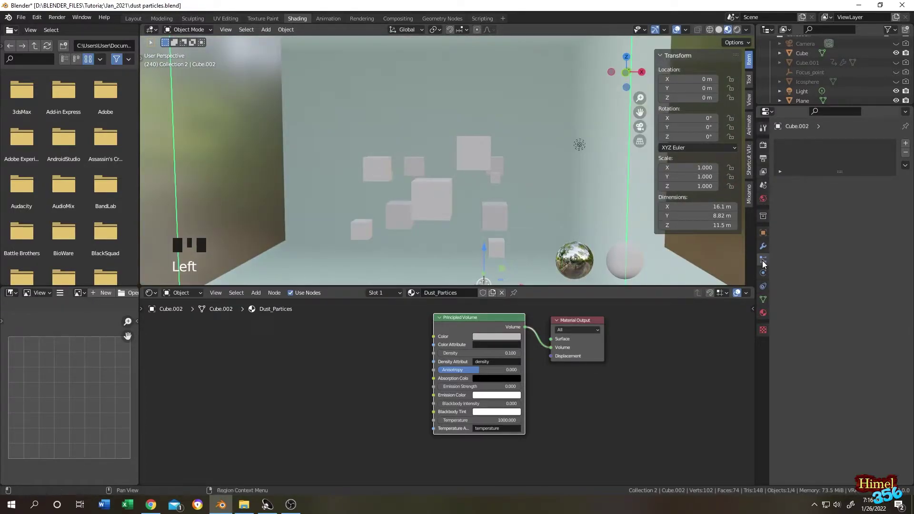
{"action": "left_click", "coordinate": [906, 144]}
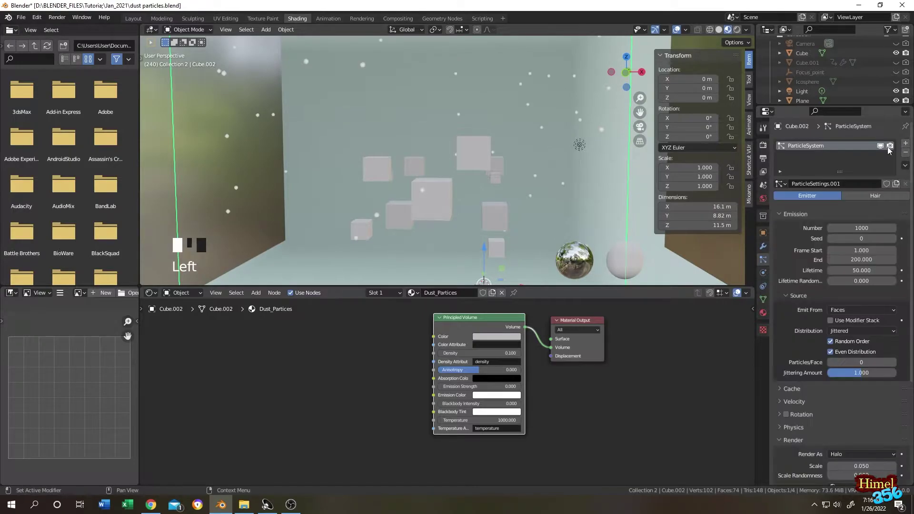
{"action": "left_click", "coordinate": [867, 195]}
{"action": "scroll", "coordinate": [546, 136], "scroll_direction": "down", "scroll_amount": 3}
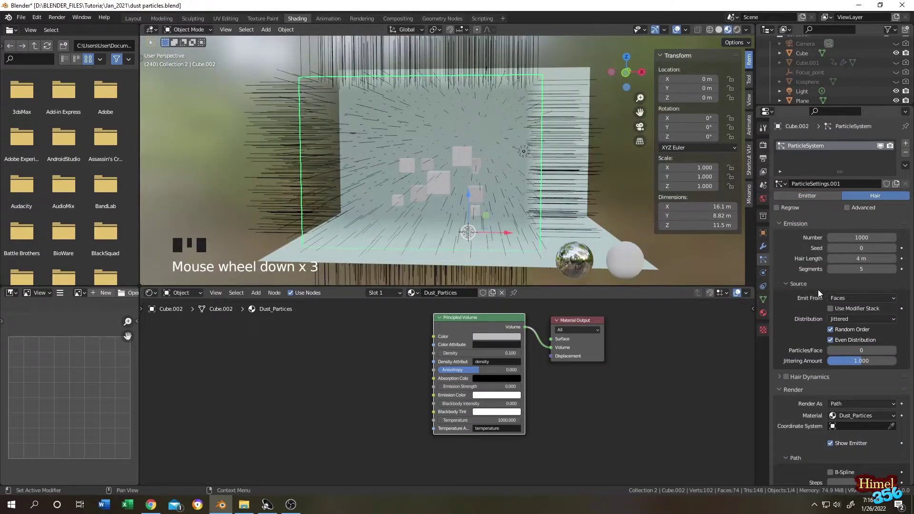
Step: Set the hair particles to emit from the box's volume
{"action": "left_click", "coordinate": [862, 299]}
{"action": "left_click", "coordinate": [850, 329]}
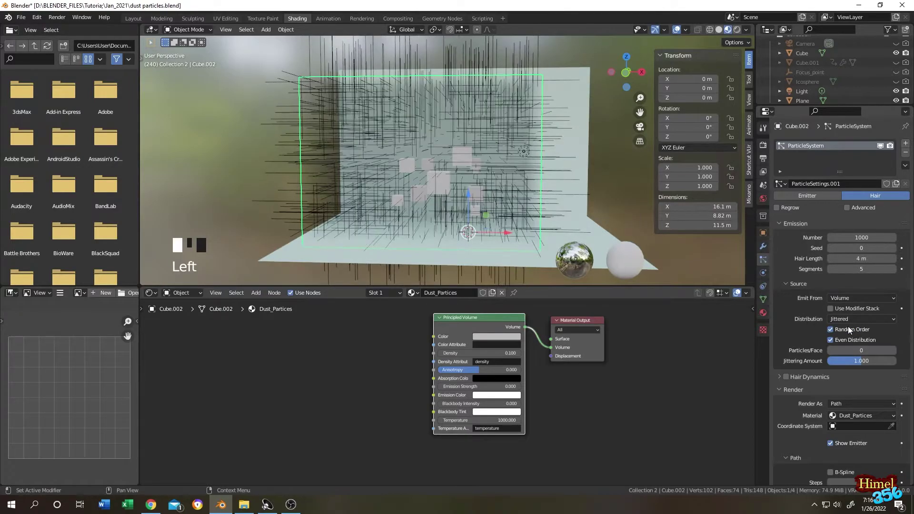
{"action": "scroll", "coordinate": [785, 67], "scroll_direction": "up", "scroll_amount": 2}
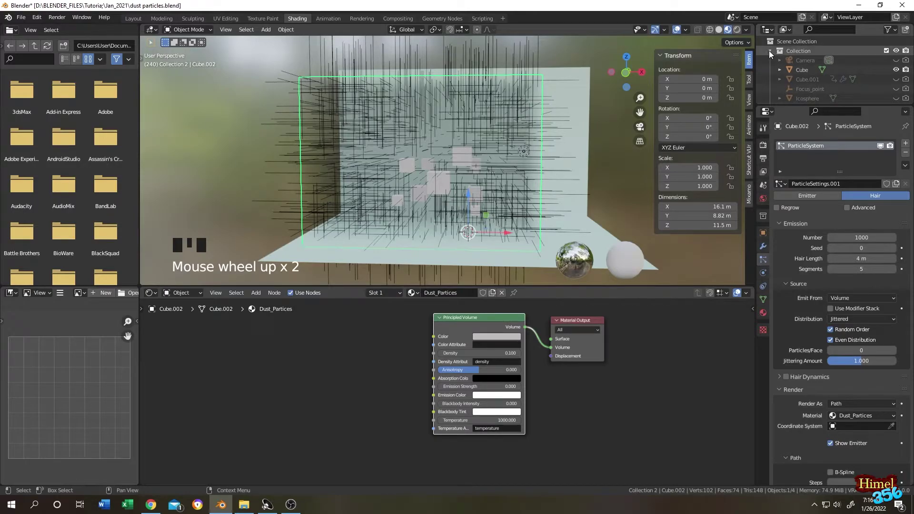
Step: Add an ico sphere with 1 subdivision and a radius of about 0.4 m
{"action": "left_click", "coordinate": [771, 51]}
{"action": "key", "text": "shift+a"}
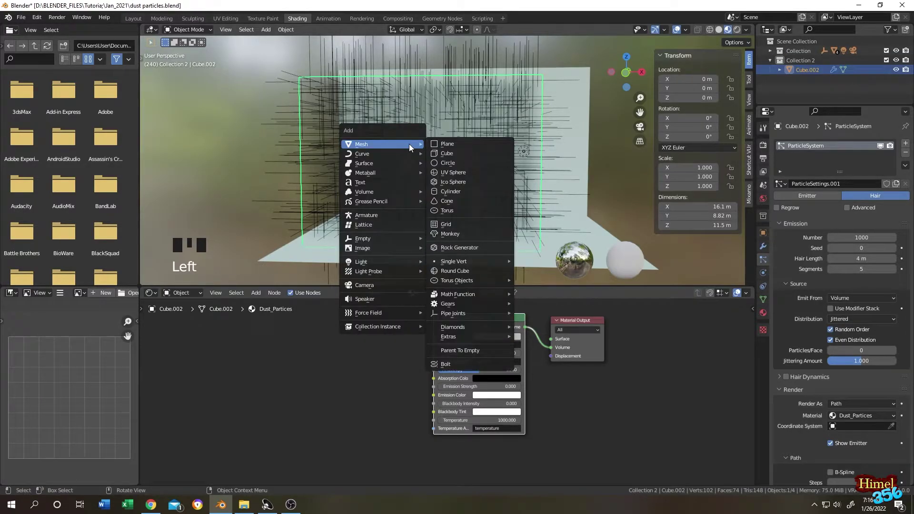
{"action": "left_click", "coordinate": [466, 182]}
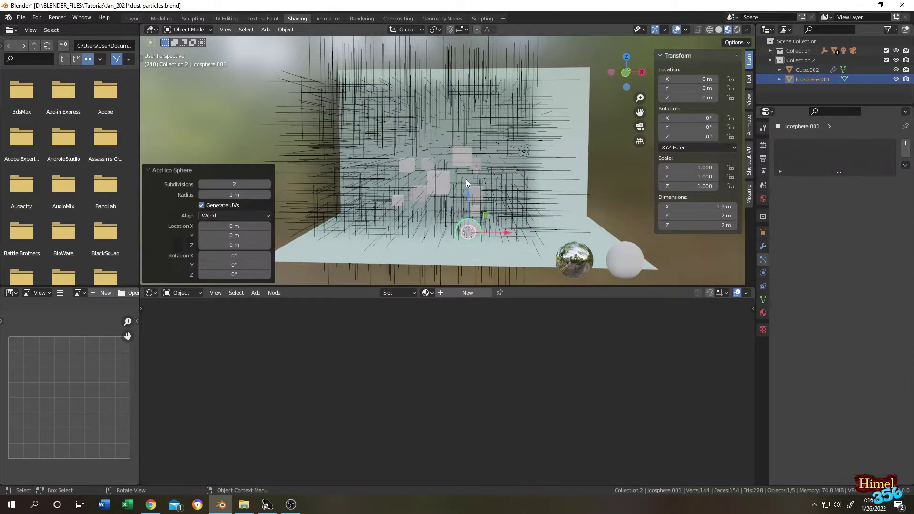
{"action": "scroll", "coordinate": [555, 227], "scroll_direction": "up", "scroll_amount": 2}
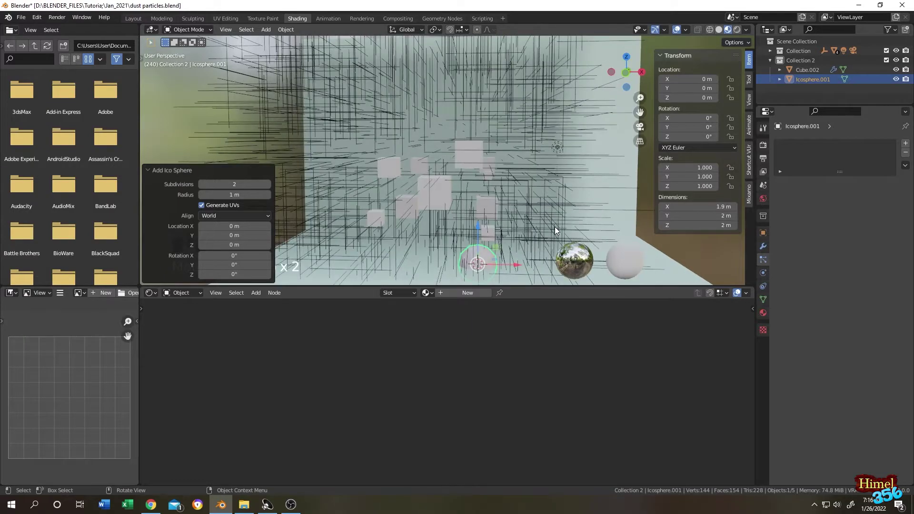
{"action": "middle_click_drag", "start_coordinate": [556, 227], "coordinate": [533, 171], "text": "shift"}
{"action": "left_click", "coordinate": [202, 184]}
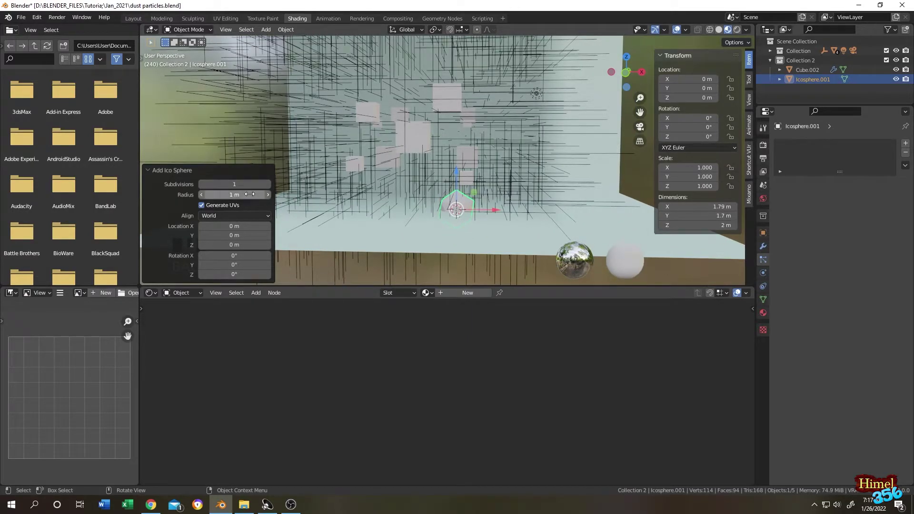
{"action": "left_click_drag", "start_coordinate": [244, 195], "coordinate": [216, 199]}
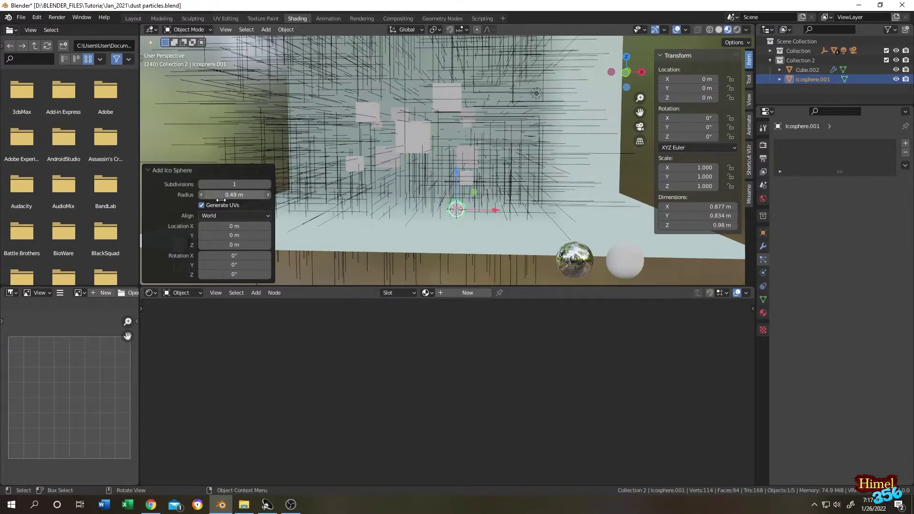
Step: Move the ico sphere along the X axis to about 18.3 m, outside the box
{"action": "right_click", "coordinate": [456, 210]}
{"action": "left_click", "coordinate": [456, 208]}
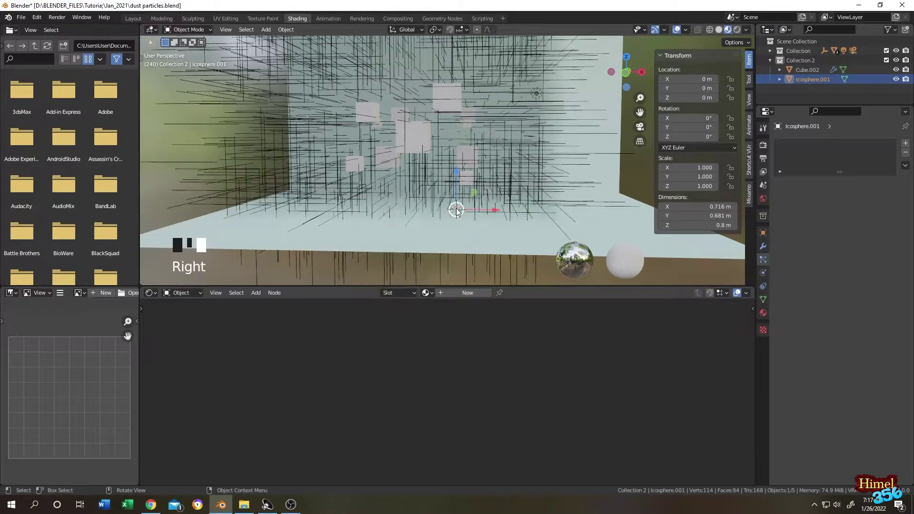
{"action": "scroll", "coordinate": [584, 191], "scroll_direction": "down", "scroll_amount": 3}
{"action": "left_click", "coordinate": [481, 90]}
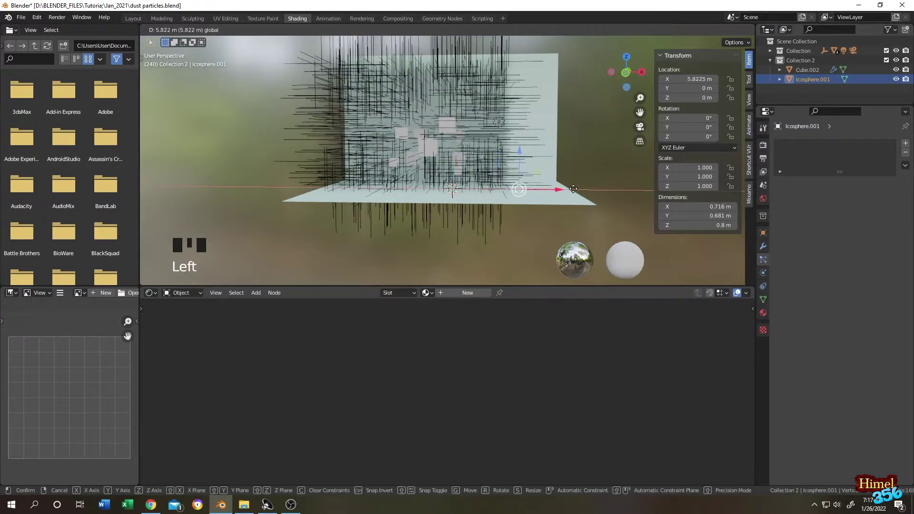
{"action": "scroll", "coordinate": [378, 181], "scroll_direction": "up", "scroll_amount": 3}
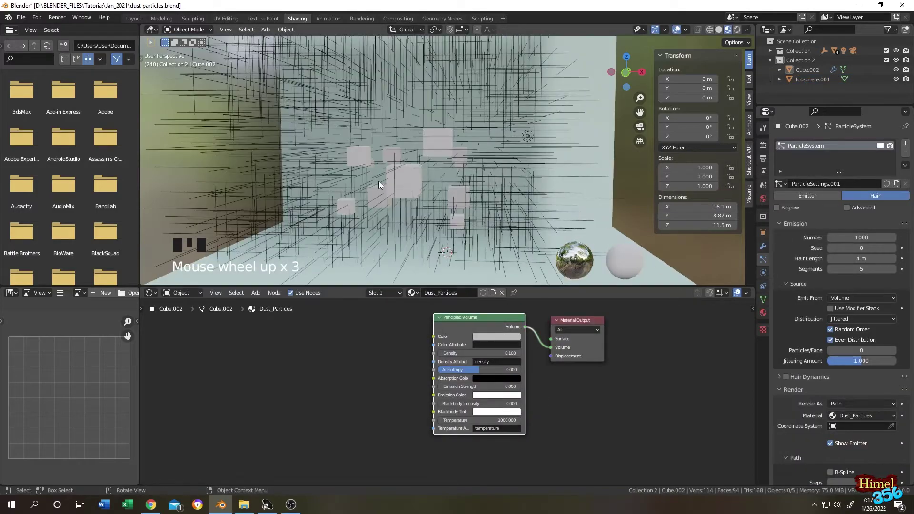
Step: Set the box's hair particles to render as Object
{"action": "left_click", "coordinate": [228, 96]}
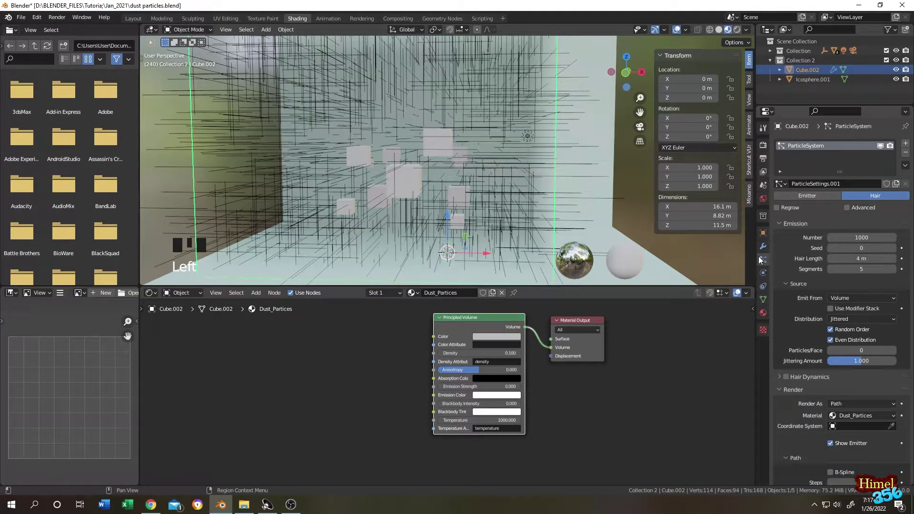
{"action": "scroll", "coordinate": [809, 275], "scroll_direction": "down", "scroll_amount": 6}
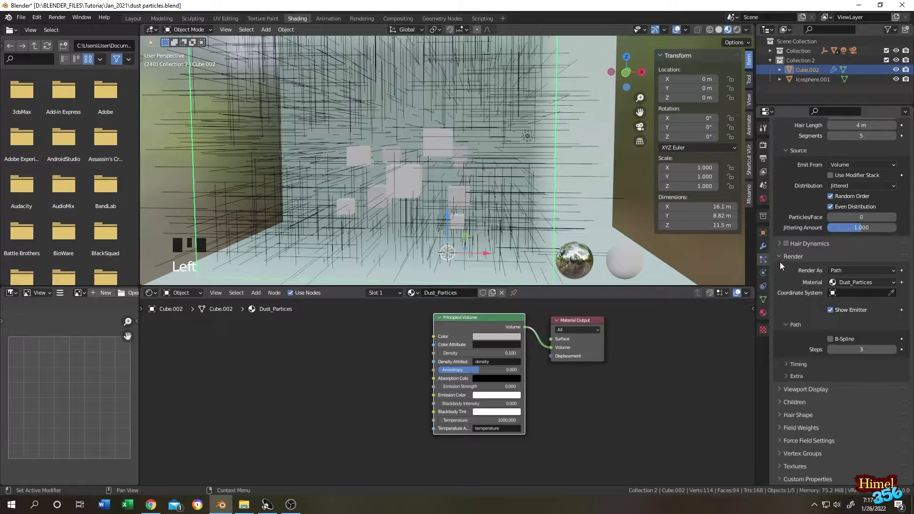
{"action": "left_click", "coordinate": [781, 258]}
{"action": "left_click", "coordinate": [790, 379]}
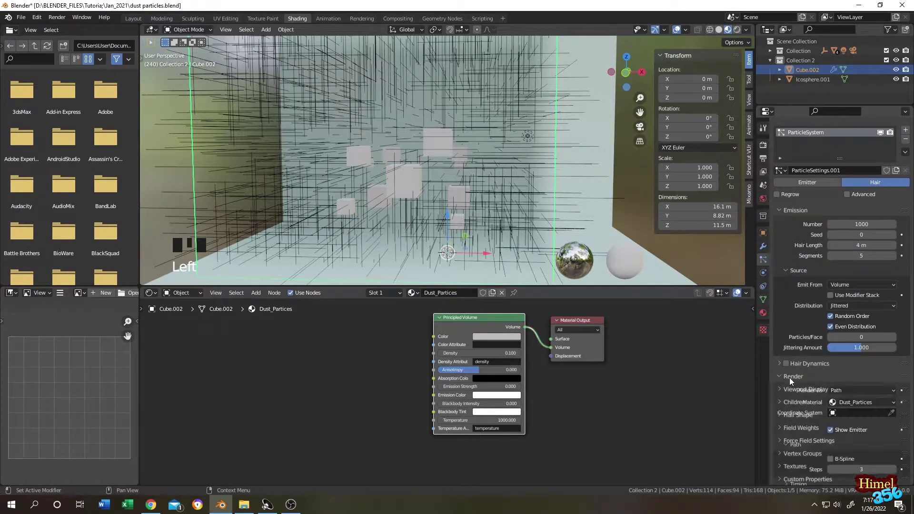
{"action": "scroll", "coordinate": [791, 319], "scroll_direction": "down", "scroll_amount": 4}
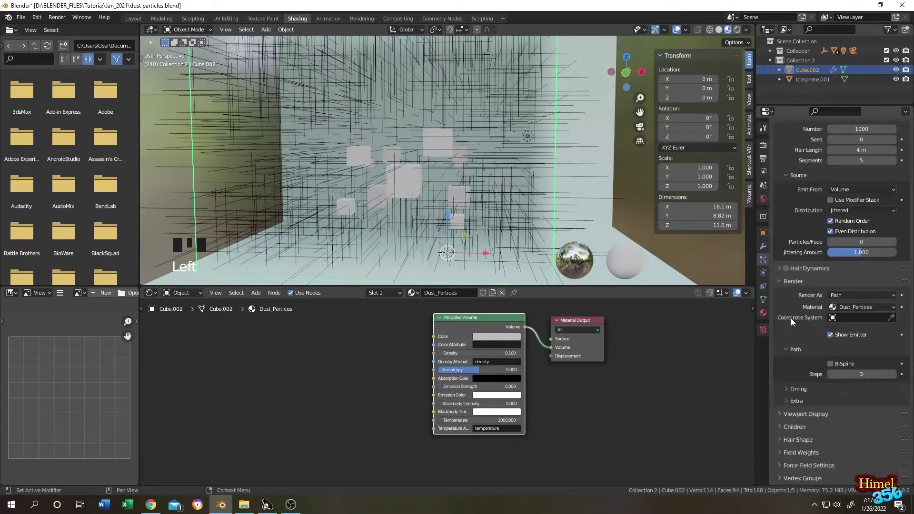
{"action": "left_click", "coordinate": [859, 295]}
{"action": "left_click", "coordinate": [847, 328]}
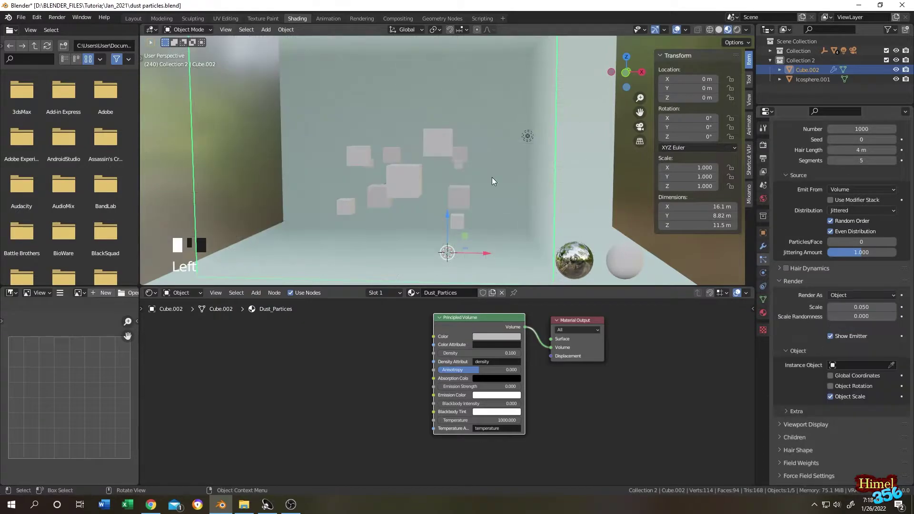
Step: Rename the new ico sphere to Sample
{"action": "double_click", "coordinate": [827, 83]}
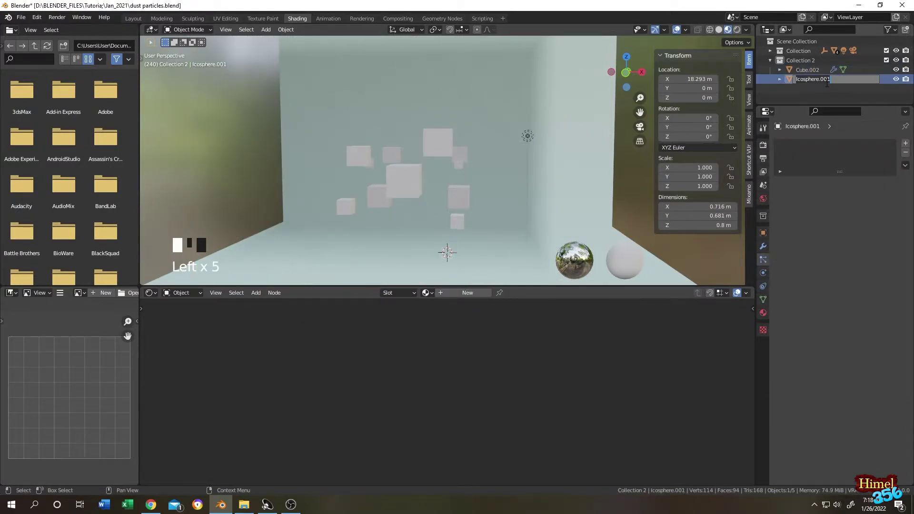
{"action": "type", "text": "Sample"}
{"action": "key", "text": "Return"}
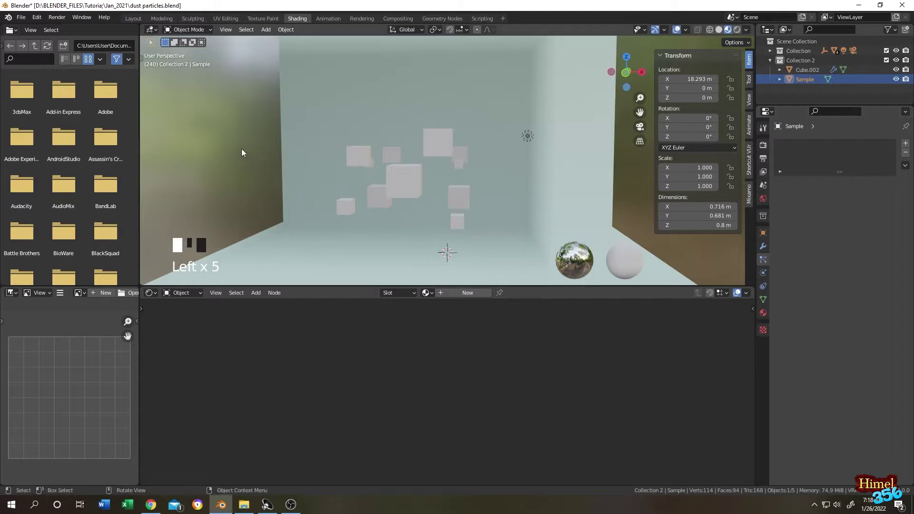
Step: Assign Sample as the instance object of the box's particle system
{"action": "left_click", "coordinate": [244, 149]}
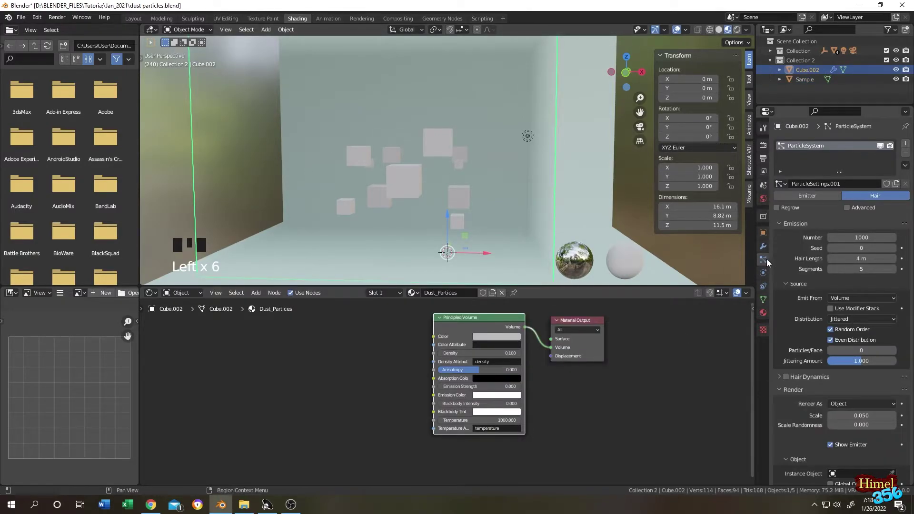
{"action": "scroll", "coordinate": [791, 221], "scroll_direction": "down", "scroll_amount": 6}
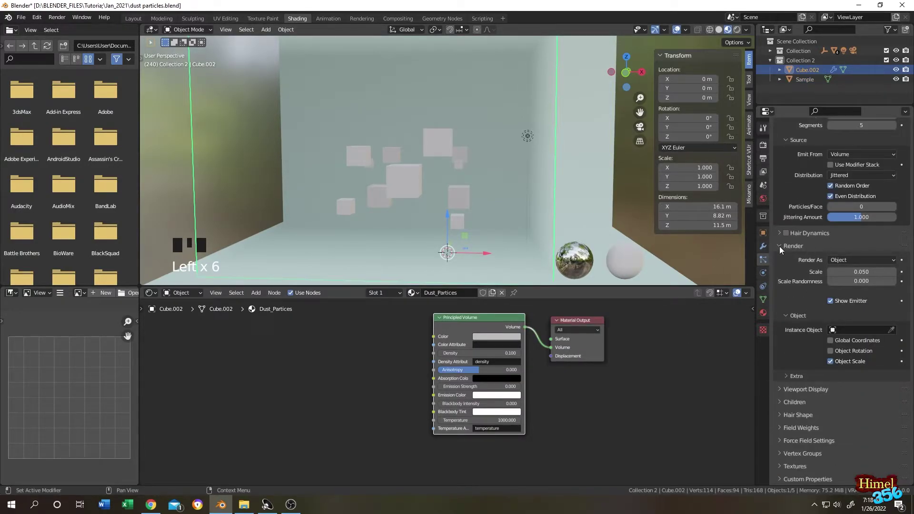
{"action": "left_click", "coordinate": [853, 330]}
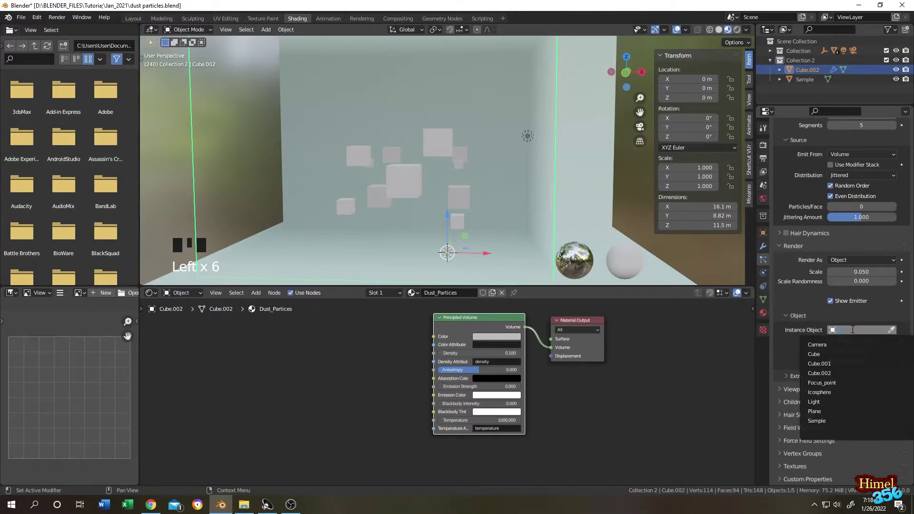
{"action": "left_click", "coordinate": [827, 421]}
{"action": "scroll", "coordinate": [414, 141], "scroll_direction": "up", "scroll_amount": 5}
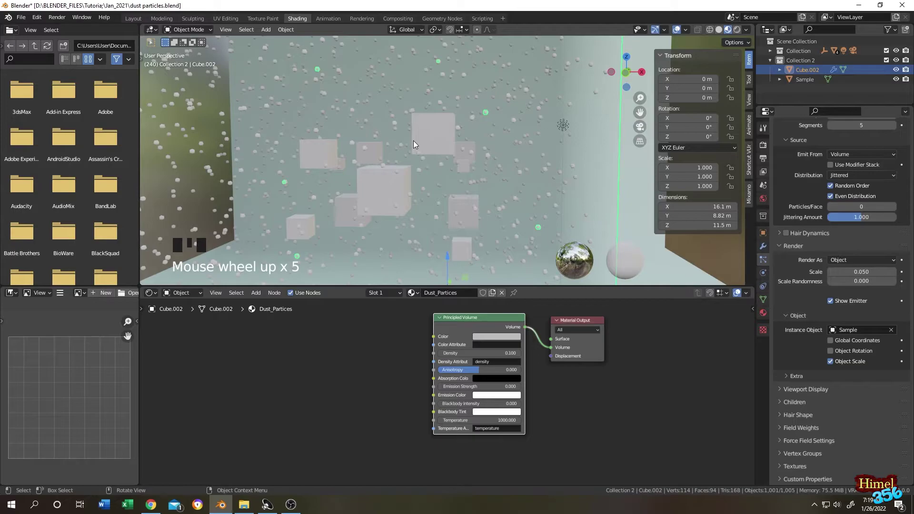
Step: Add a camera and move it to about -4.9 m in Y and 6.6 m in Z
{"action": "scroll", "coordinate": [413, 141], "scroll_direction": "down", "scroll_amount": 3}
{"action": "key", "text": "shift+a"}
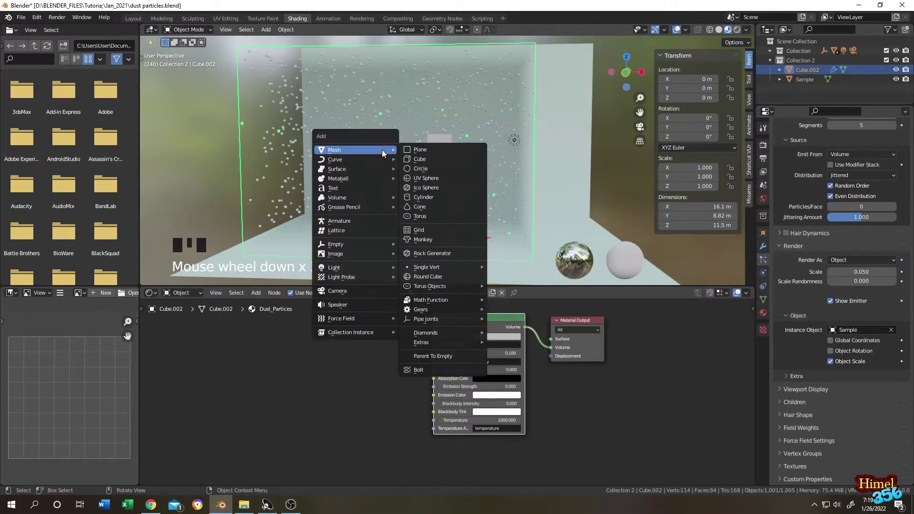
{"action": "left_click", "coordinate": [362, 293]}
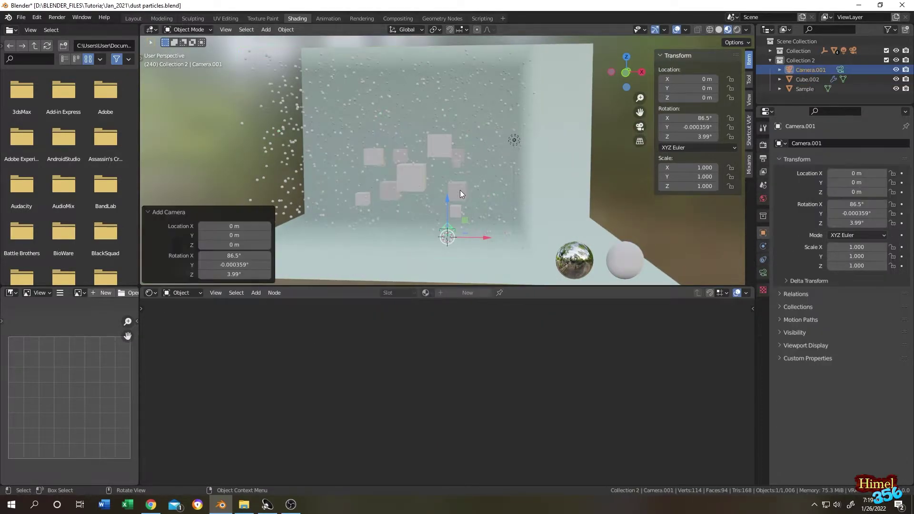
{"action": "scroll", "coordinate": [497, 190], "scroll_direction": "down", "scroll_amount": 2}
{"action": "middle_click_drag", "start_coordinate": [498, 189], "coordinate": [480, 218]}
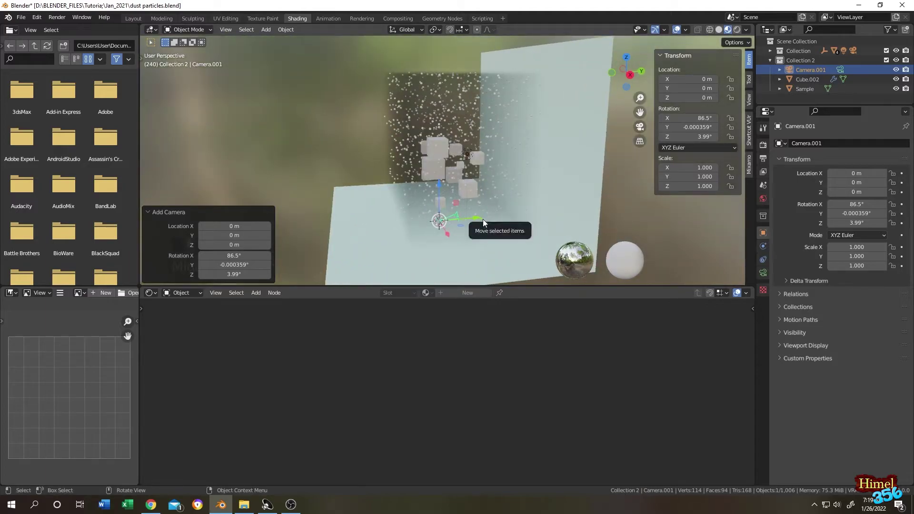
{"action": "left_click_drag", "start_coordinate": [481, 220], "coordinate": [373, 101]}
{"action": "middle_click_drag", "start_coordinate": [333, 124], "coordinate": [404, 131]}
{"action": "scroll", "coordinate": [405, 132], "scroll_direction": "up", "scroll_amount": 3}
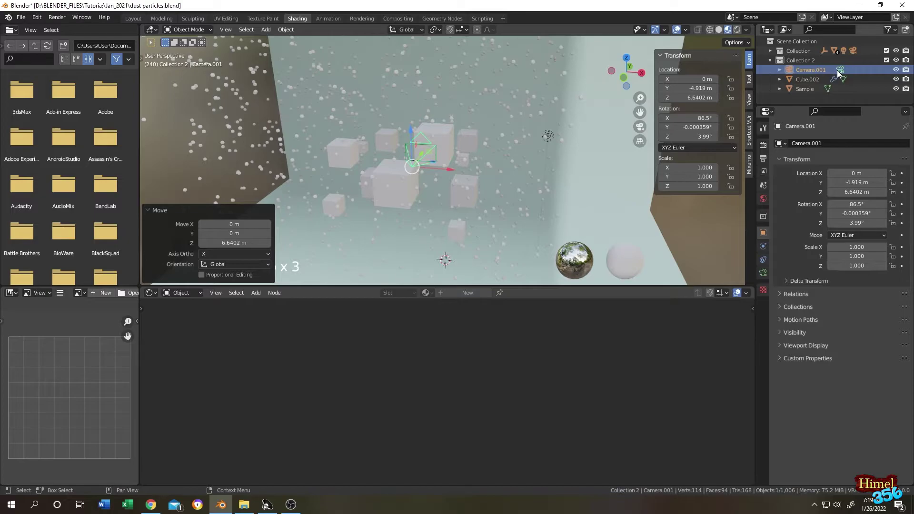
Step: Show the new camera's lens settings and look at the scene through that camera
{"action": "left_click", "coordinate": [841, 70]}
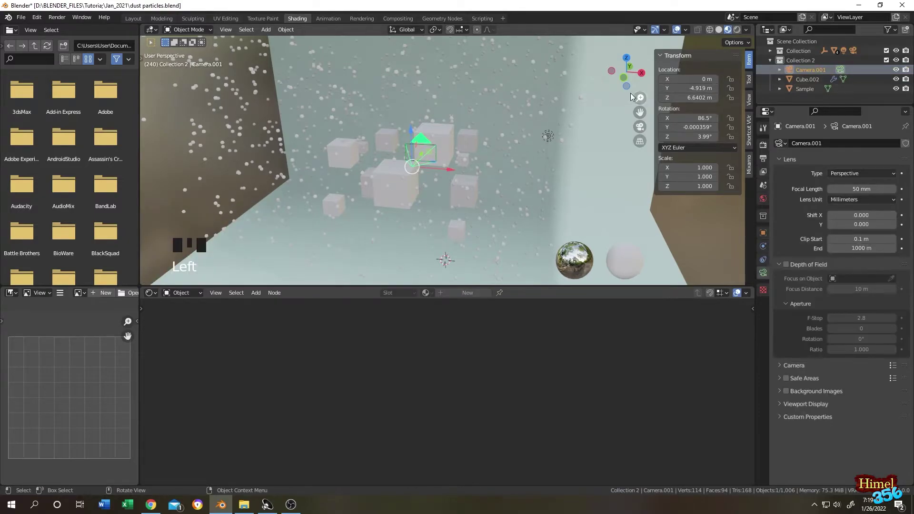
{"action": "key", "text": "KP_0"}
{"action": "key", "text": "KP_0"}
{"action": "key", "text": "KP_0"}
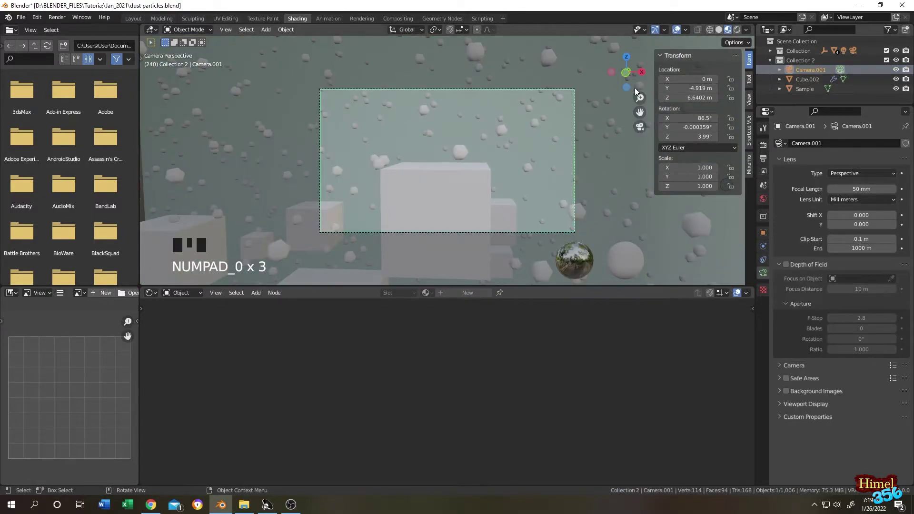
{"action": "scroll", "coordinate": [527, 105], "scroll_direction": "up", "scroll_amount": 3}
Step: Reframe the camera on the floating cubes with Walk Navigation, backing it off to about X 0.72, Y -13.67, Z 4.41 m
{"action": "left_click", "coordinate": [226, 30]}
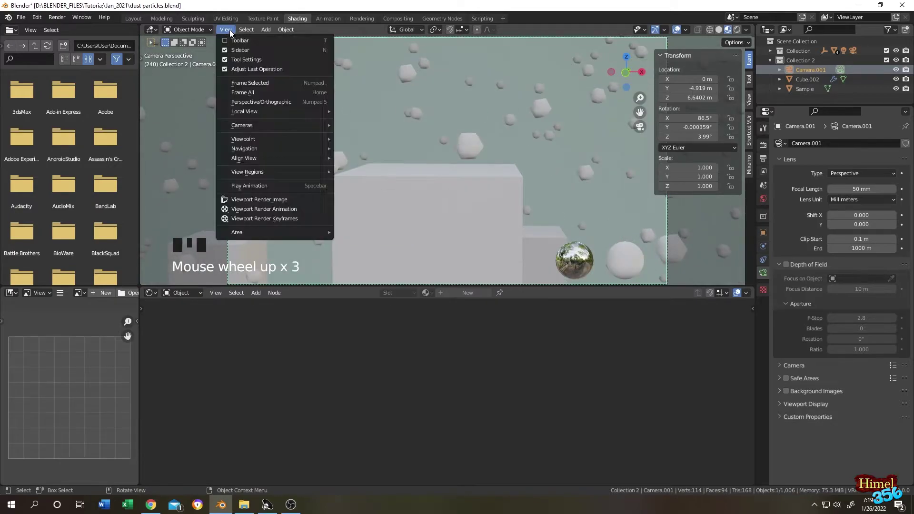
{"action": "mouse_move", "coordinate": [281, 149]}
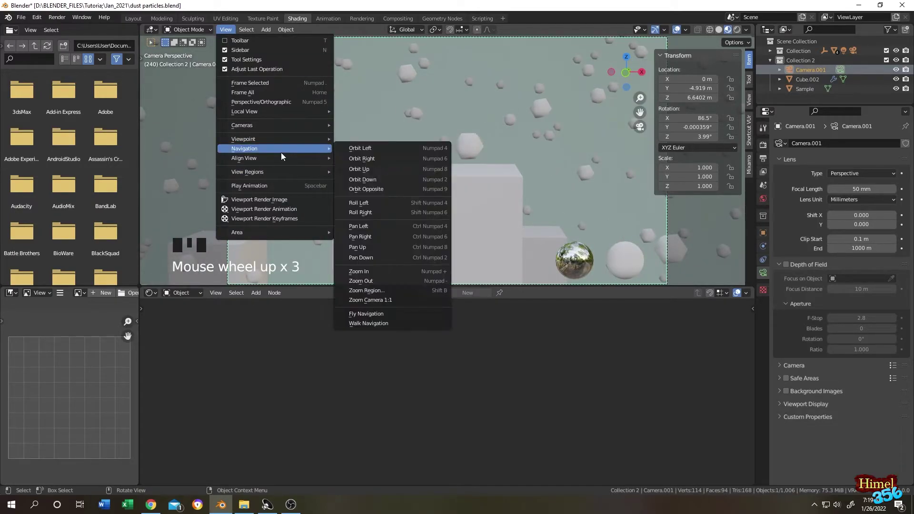
{"action": "left_click", "coordinate": [384, 325]}
{"action": "key", "text": "s"}
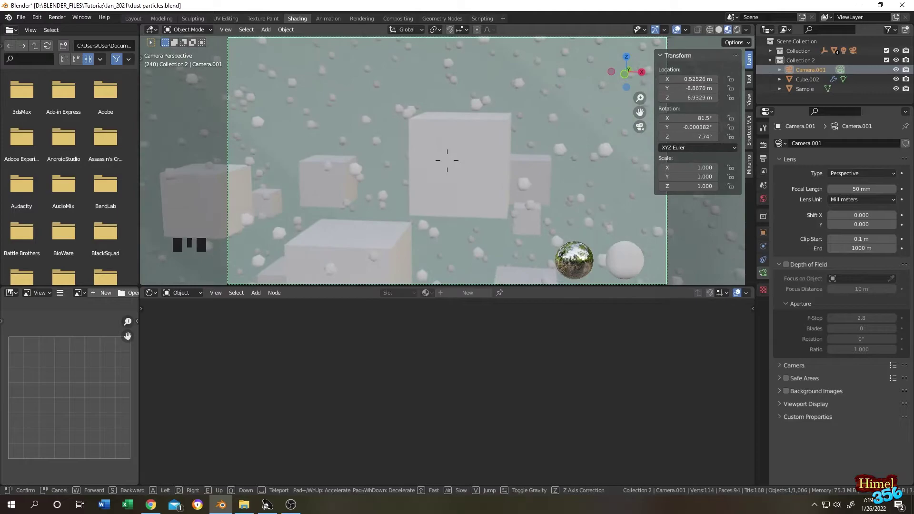
{"action": "key", "text": "s"}
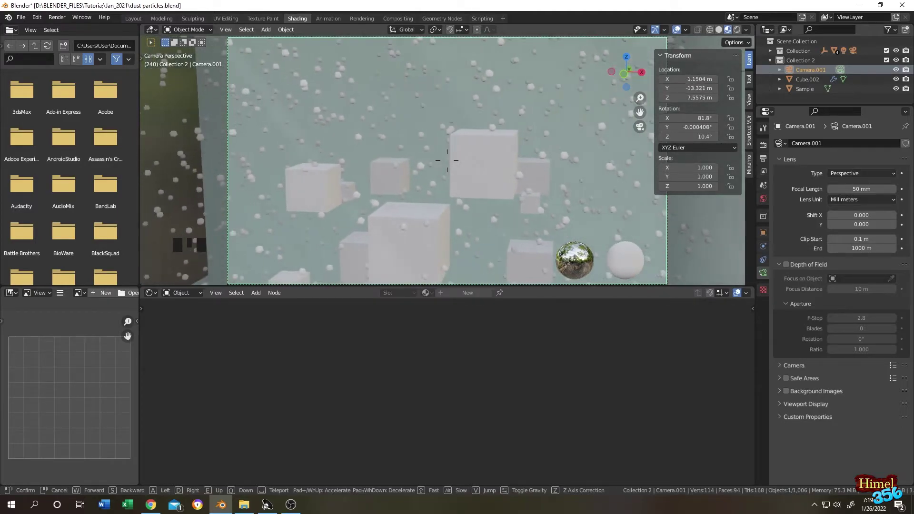
{"action": "key", "text": "q"}
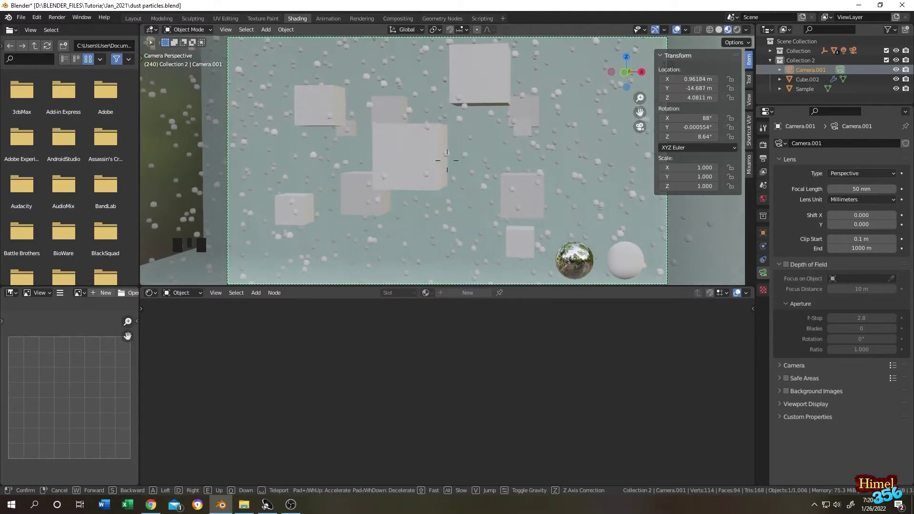
{"action": "left_click", "coordinate": [627, 72]}
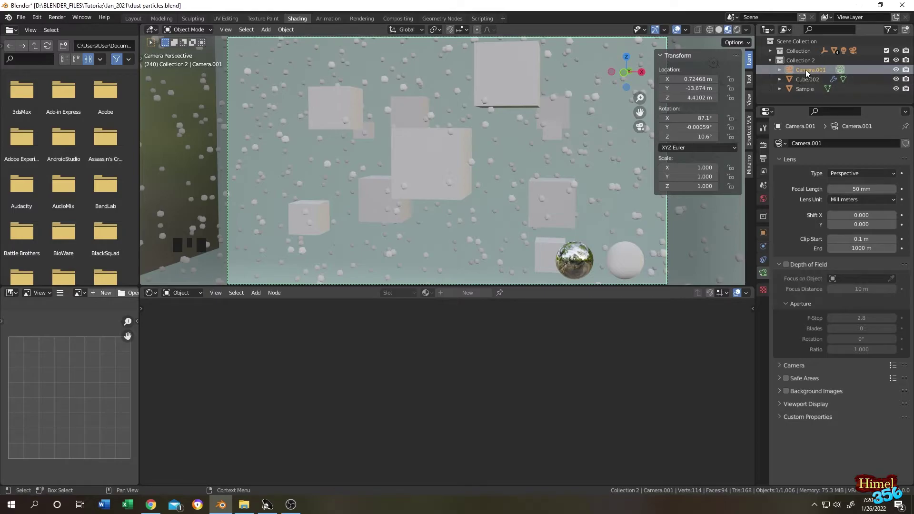
Step: Enable depth of field on the new camera and set its F-Stop to 0.2
{"action": "left_click", "coordinate": [806, 70]}
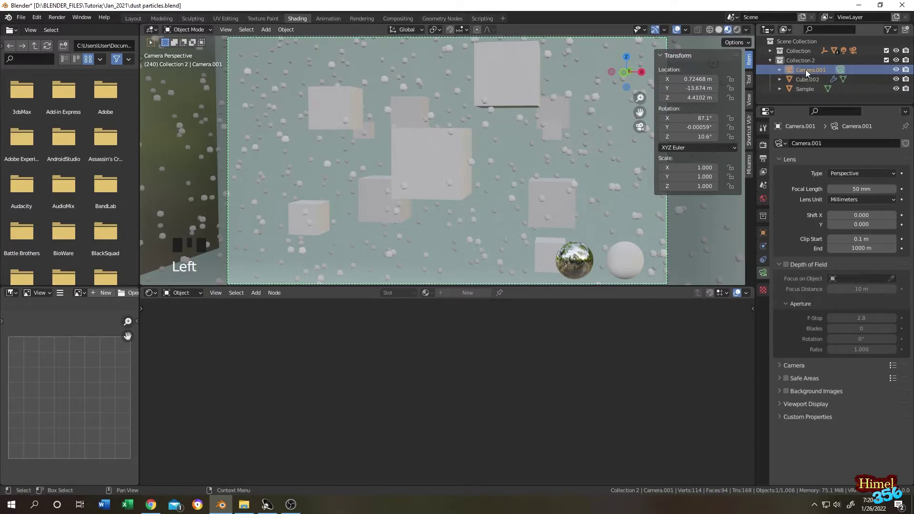
{"action": "left_click", "coordinate": [763, 273]}
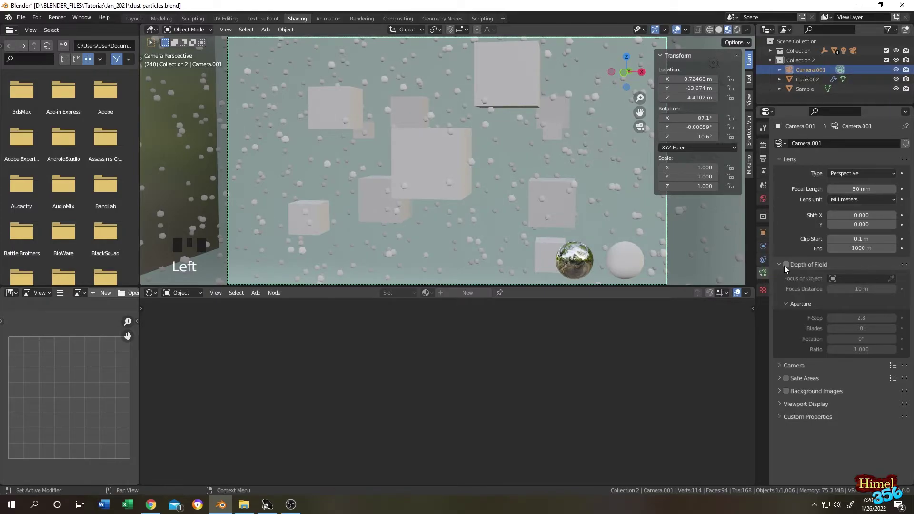
{"action": "left_click", "coordinate": [786, 264]}
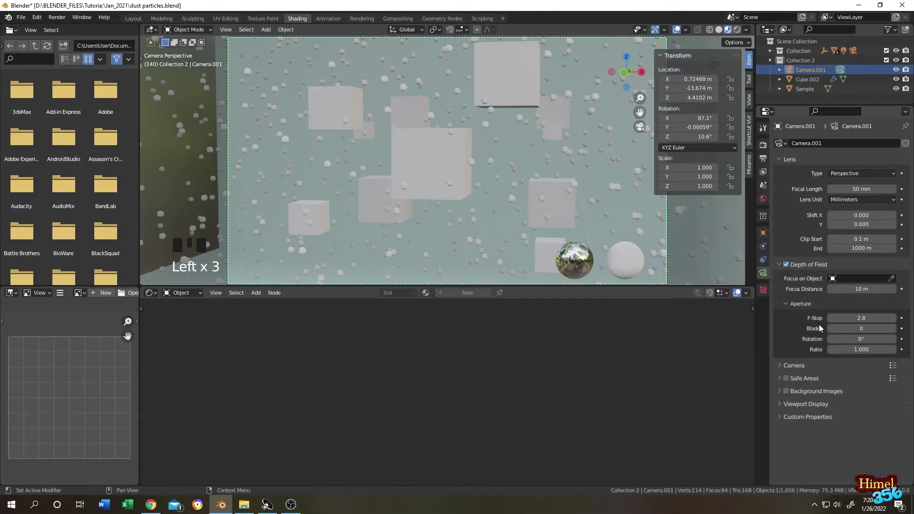
{"action": "left_click_drag", "start_coordinate": [864, 318], "coordinate": [882, 318]}
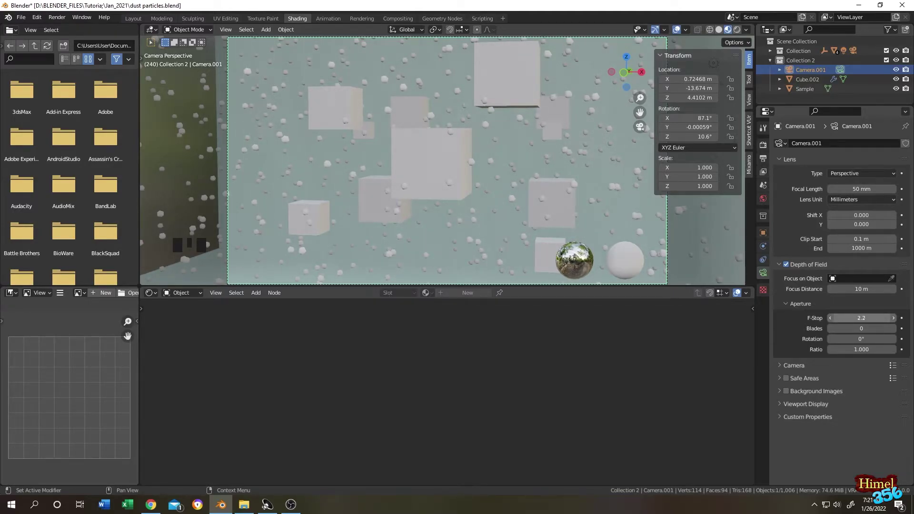
{"action": "left_click_drag", "start_coordinate": [862, 318], "coordinate": [855, 318]}
Step: Set the camera's depth of field focus distance to 11 m
{"action": "left_click", "coordinate": [856, 289]}
{"action": "left_click", "coordinate": [856, 290]}
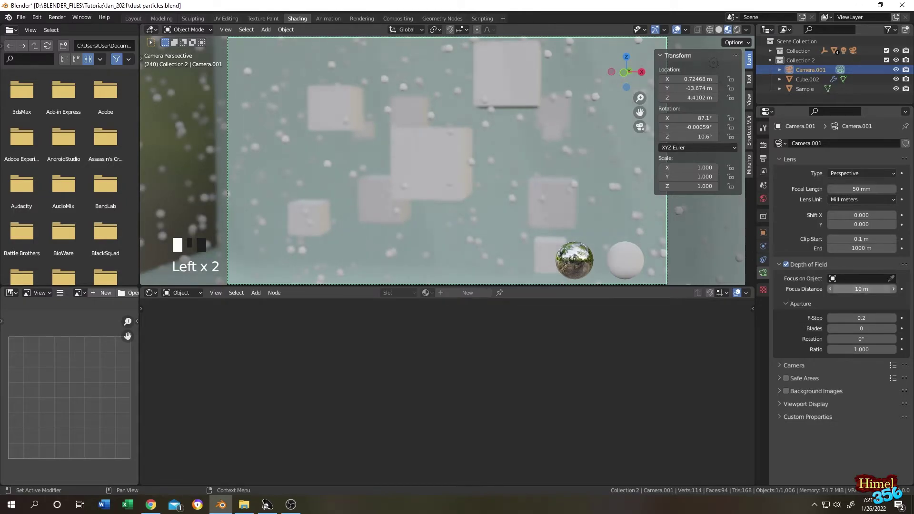
{"action": "left_click_drag", "start_coordinate": [856, 290], "coordinate": [862, 289]}
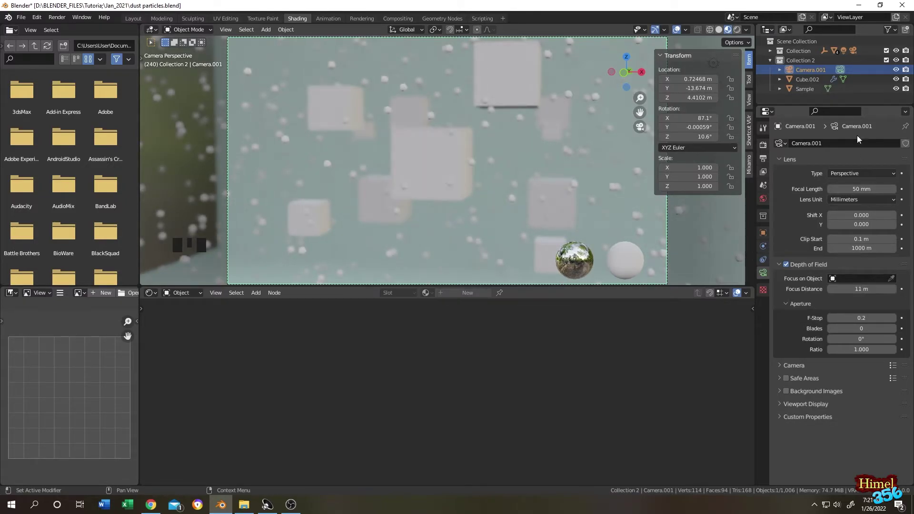
Step: Set the Cube.002 particle system to 2000 particles with a scale of 0.020 and a scale randomness of 1.000
{"action": "left_click", "coordinate": [805, 80]}
{"action": "left_click", "coordinate": [764, 259]}
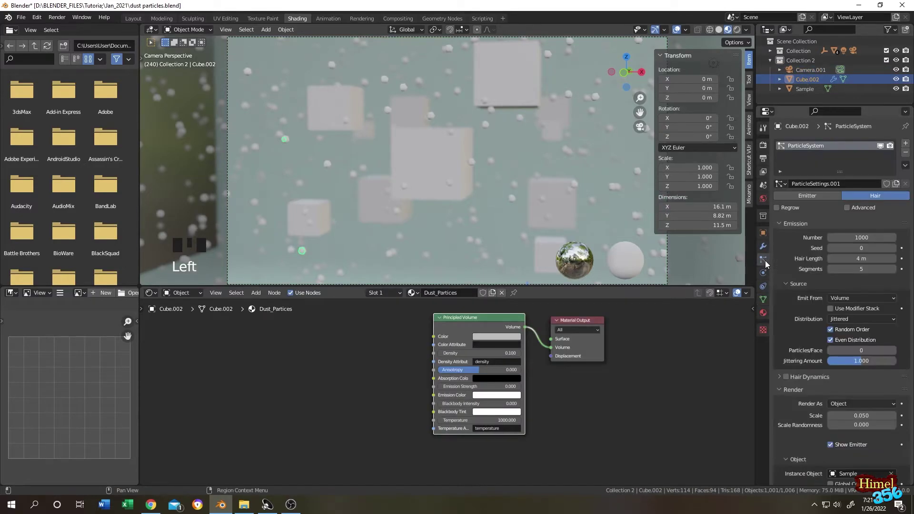
{"action": "scroll", "coordinate": [864, 358], "scroll_direction": "down", "scroll_amount": 3}
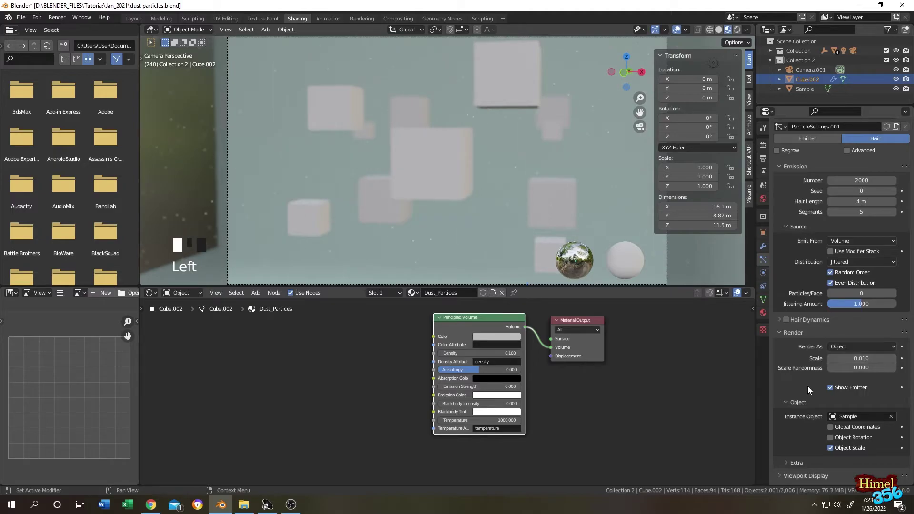
{"action": "left_click", "coordinate": [839, 369]}
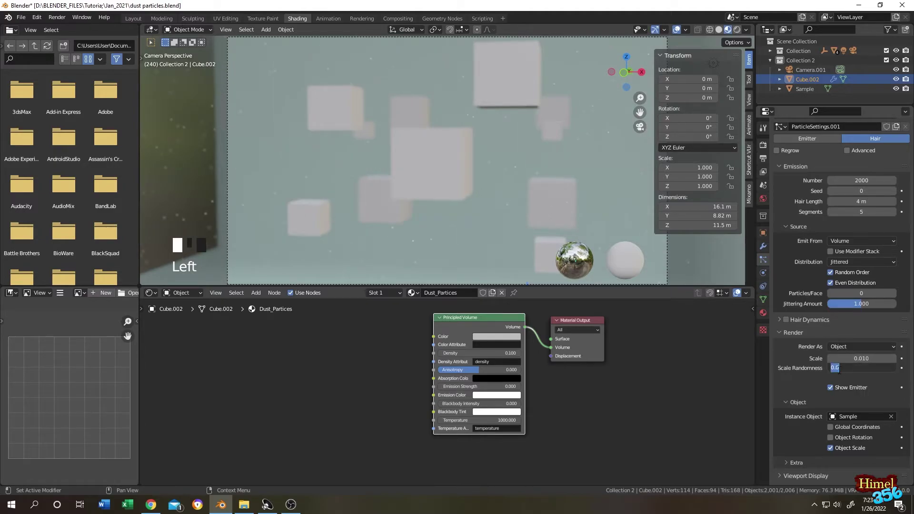
{"action": "key", "text": "Return"}
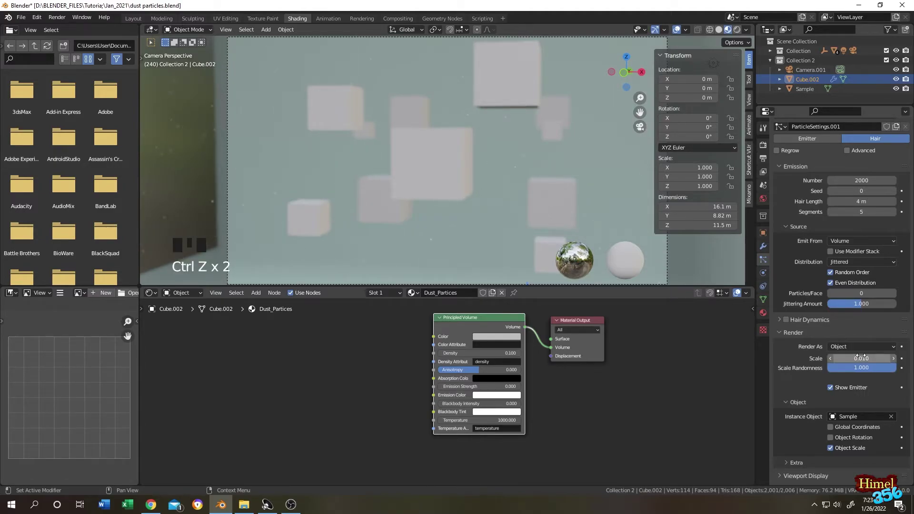
{"action": "left_click", "coordinate": [862, 359]}
{"action": "key", "text": "BackSpace"}
{"action": "type", "text": "2"}
{"action": "key", "text": "Return"}
{"action": "left_click", "coordinate": [790, 367]}
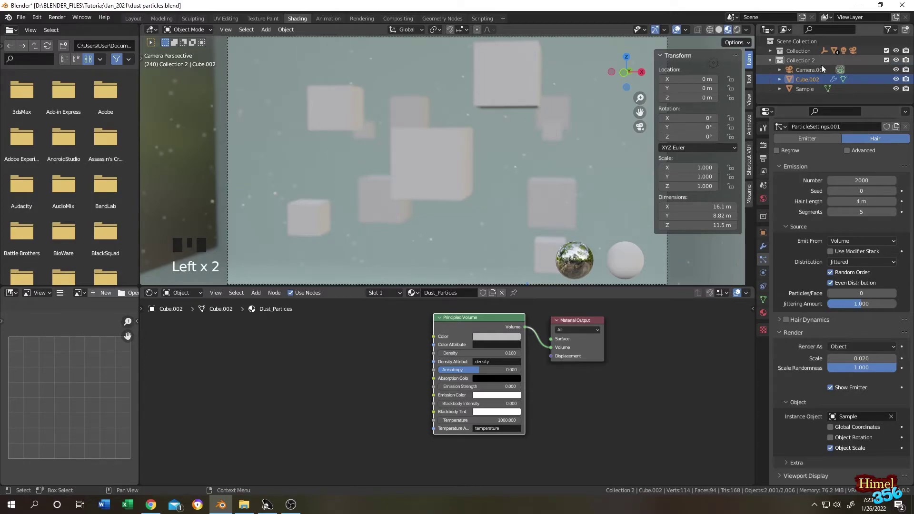
Step: Try an F-Stop of 0.1 on Camera.001 and set its focus distance to 10 m
{"action": "left_click", "coordinate": [808, 75]}
{"action": "left_click", "coordinate": [808, 69]}
{"action": "key", "text": "KP_0"}
{"action": "key", "text": "KP_0"}
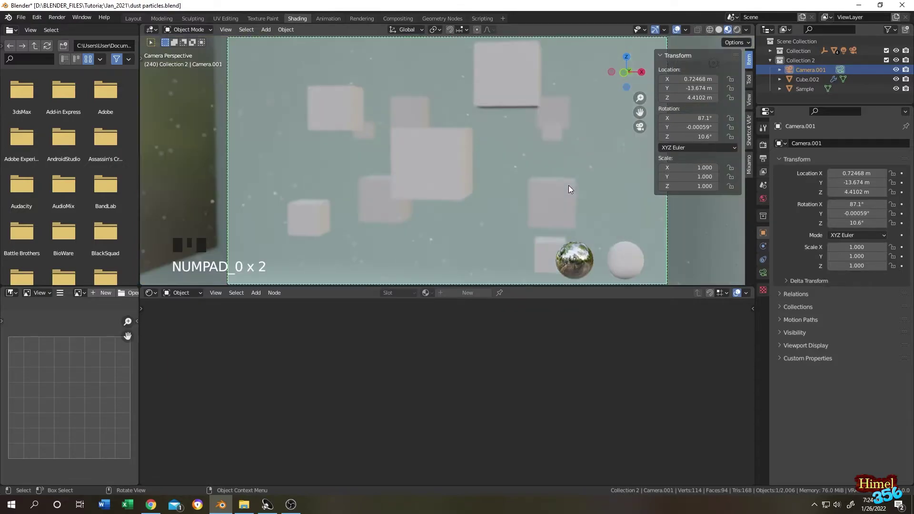
{"action": "left_click", "coordinate": [763, 273]}
{"action": "left_click", "coordinate": [867, 316]}
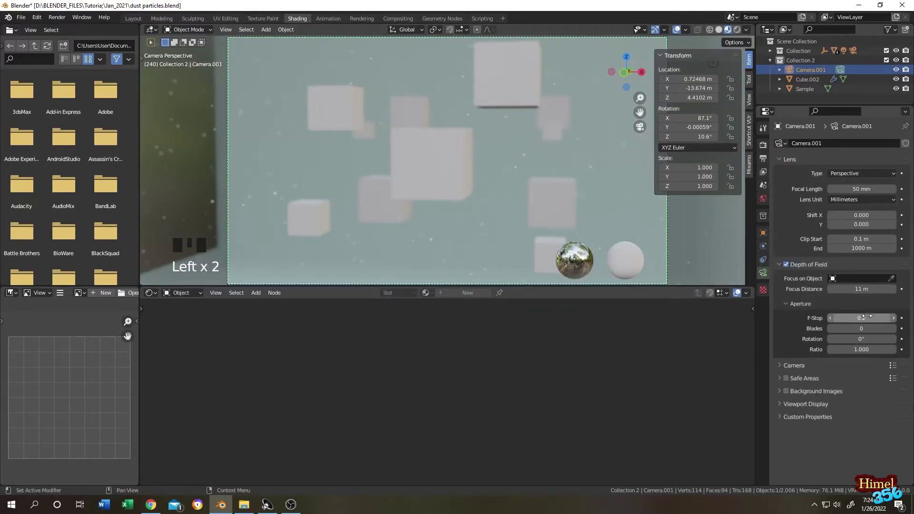
{"action": "left_click", "coordinate": [867, 317]}
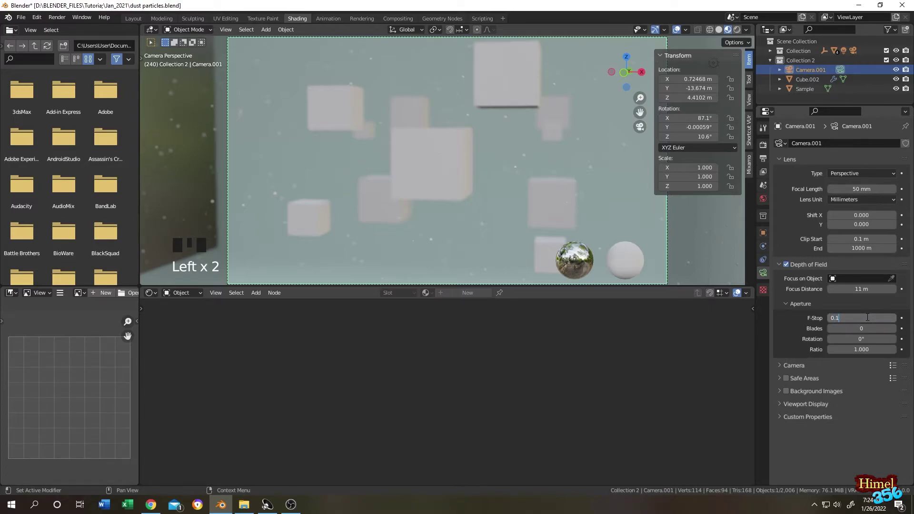
{"action": "left_click", "coordinate": [862, 289]}
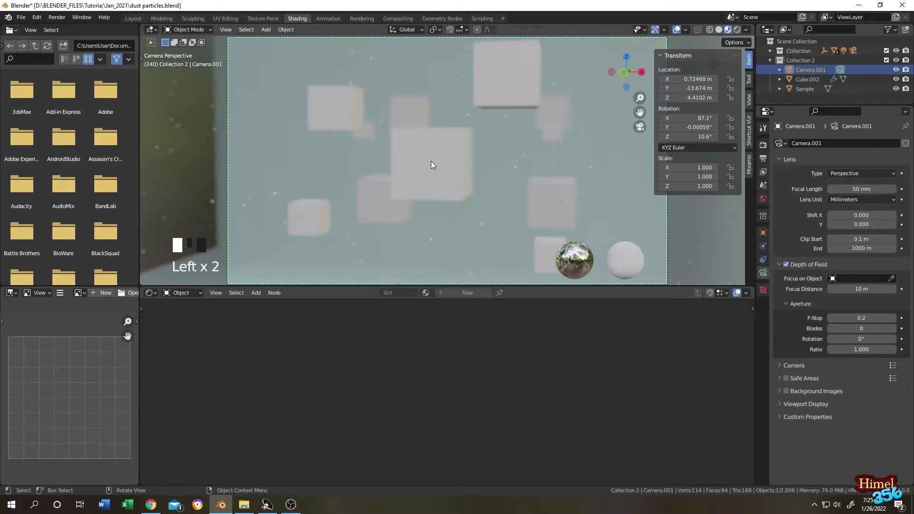
Step: Add a Plain Axes empty and move it onto the central floating cube, at about X -2.18 m and Z 3.65 m
{"action": "scroll", "coordinate": [430, 161], "scroll_direction": "down", "scroll_amount": 2}
{"action": "key", "text": "shift+a"}
{"action": "mouse_move", "coordinate": [442, 131]}
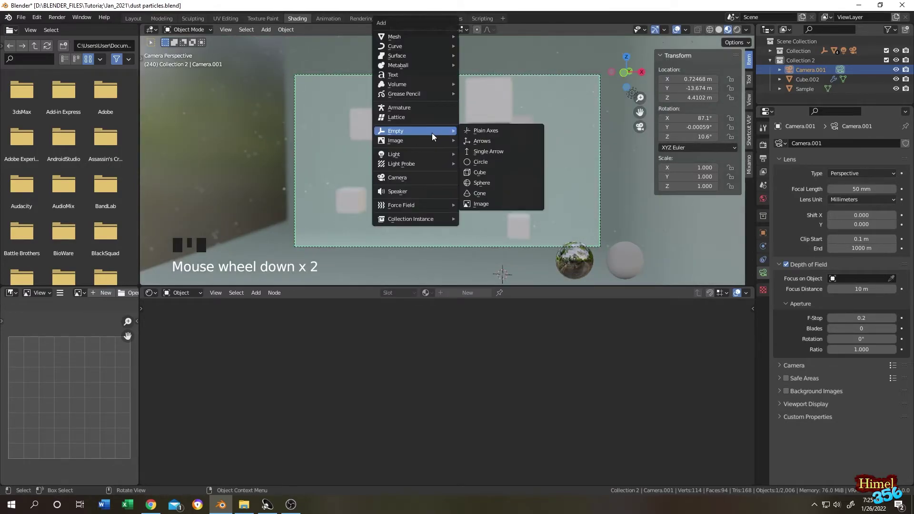
{"action": "left_click", "coordinate": [482, 132]}
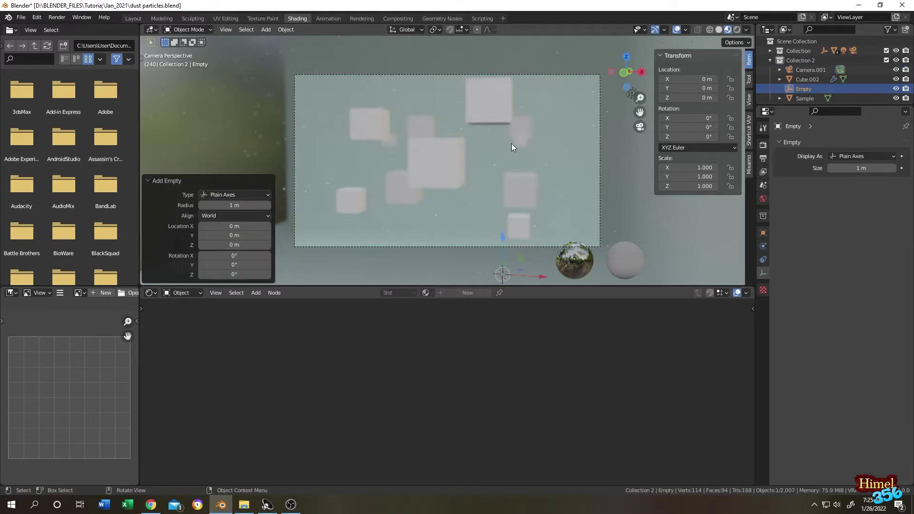
{"action": "middle_click_drag", "start_coordinate": [546, 181], "coordinate": [500, 204]}
{"action": "left_click_drag", "start_coordinate": [489, 245], "coordinate": [478, 159]}
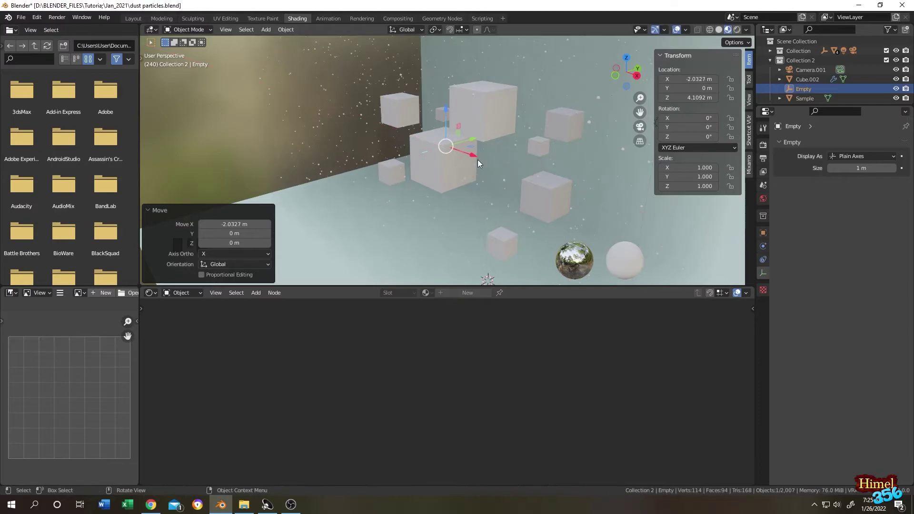
{"action": "middle_click_drag", "start_coordinate": [478, 159], "coordinate": [530, 152]}
{"action": "left_click_drag", "start_coordinate": [481, 165], "coordinate": [476, 167]}
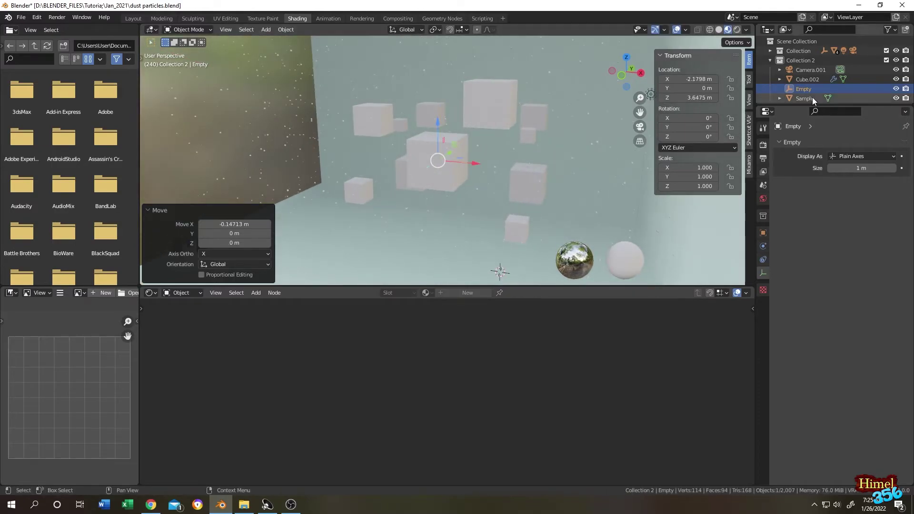
Step: Rename the new empty as Focus
{"action": "double_click", "coordinate": [811, 90]}
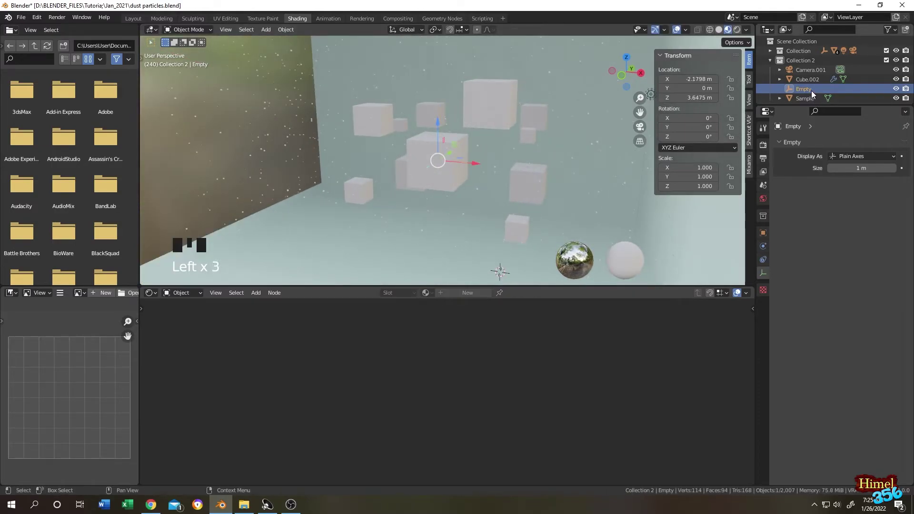
{"action": "left_click", "coordinate": [813, 90]}
{"action": "type", "text": "Fo"}
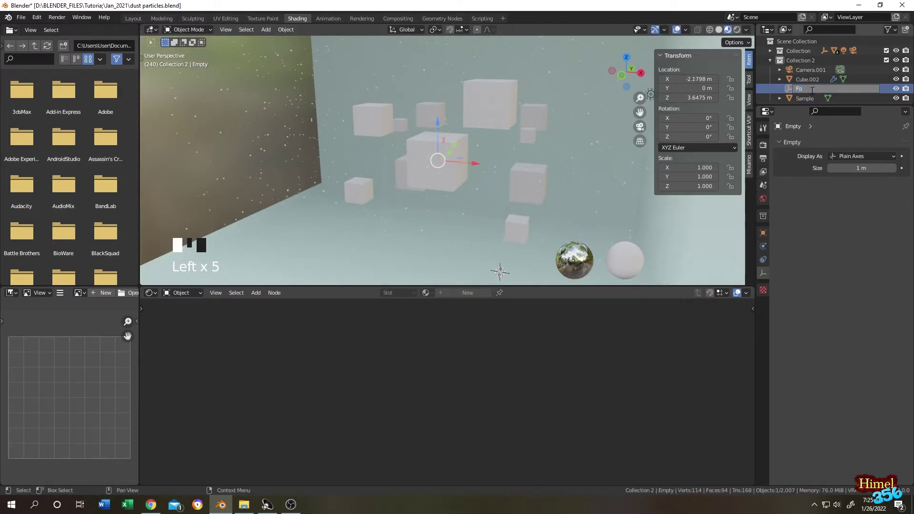
{"action": "type", "text": "cus"}
{"action": "key", "text": "Return"}
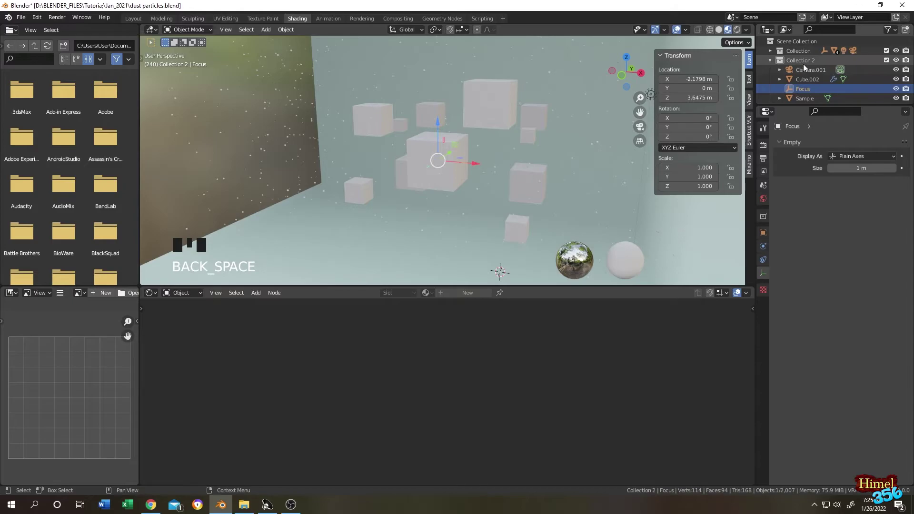
Step: Set the Focus empty as the depth of field focus object of Camera.001, looking through that camera
{"action": "left_click", "coordinate": [806, 69]}
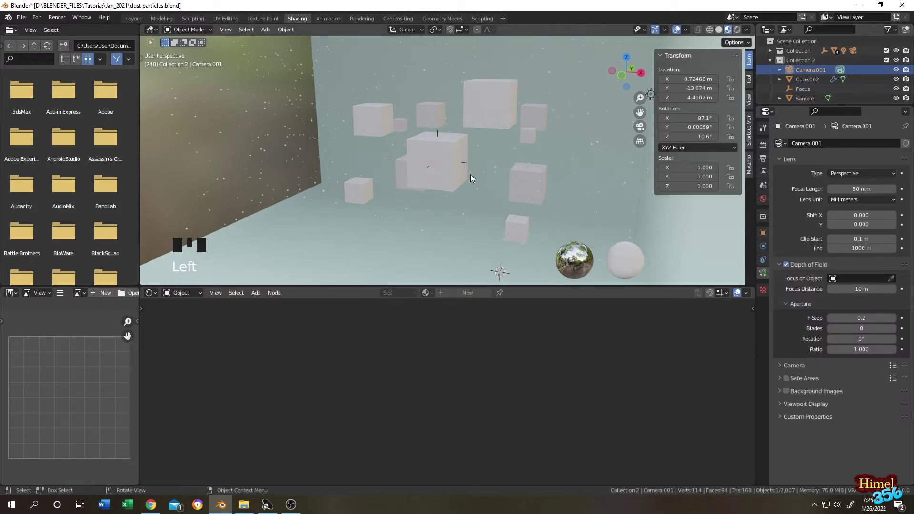
{"action": "key", "text": "KP_0"}
{"action": "scroll", "coordinate": [470, 174], "scroll_direction": "up", "scroll_amount": 2}
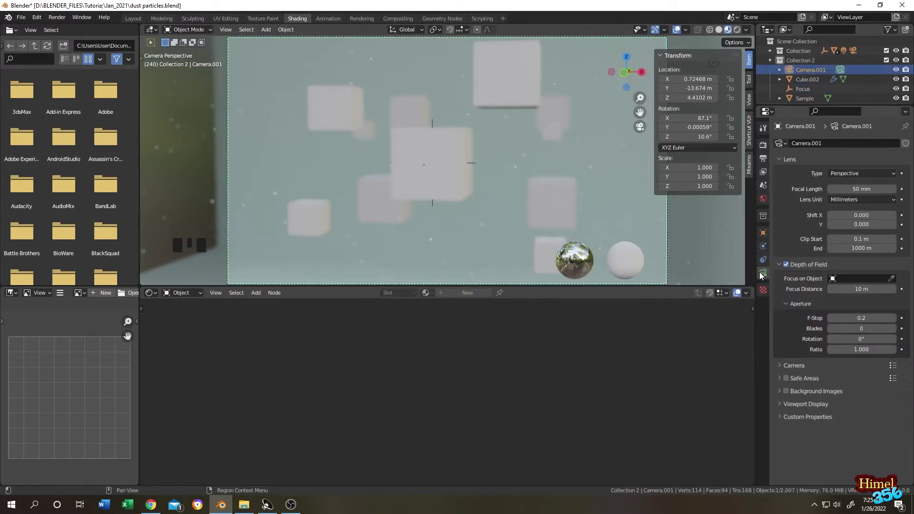
{"action": "left_click", "coordinate": [874, 281]}
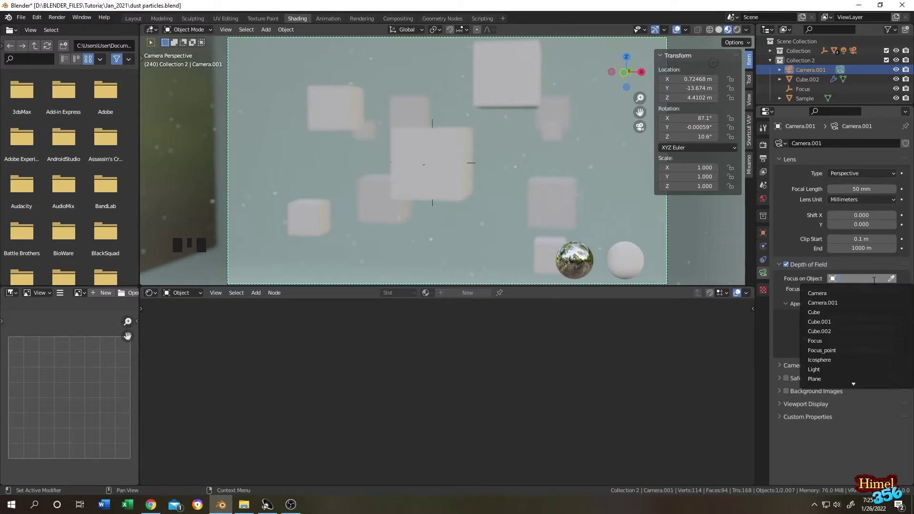
{"action": "left_click", "coordinate": [837, 341]}
Step: Try moving the Focus empty along the X axis to test the camera's depth of field
{"action": "left_click", "coordinate": [805, 89]}
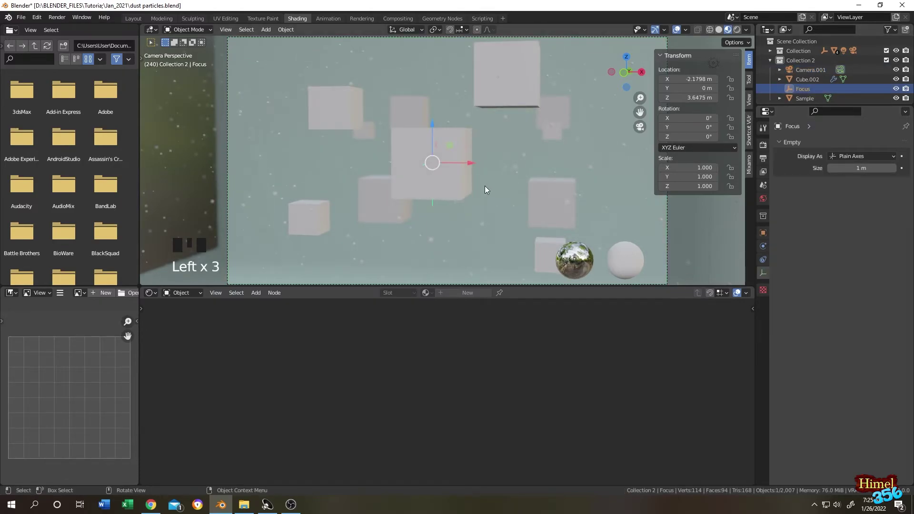
{"action": "left_click_drag", "start_coordinate": [469, 164], "coordinate": [585, 164]}
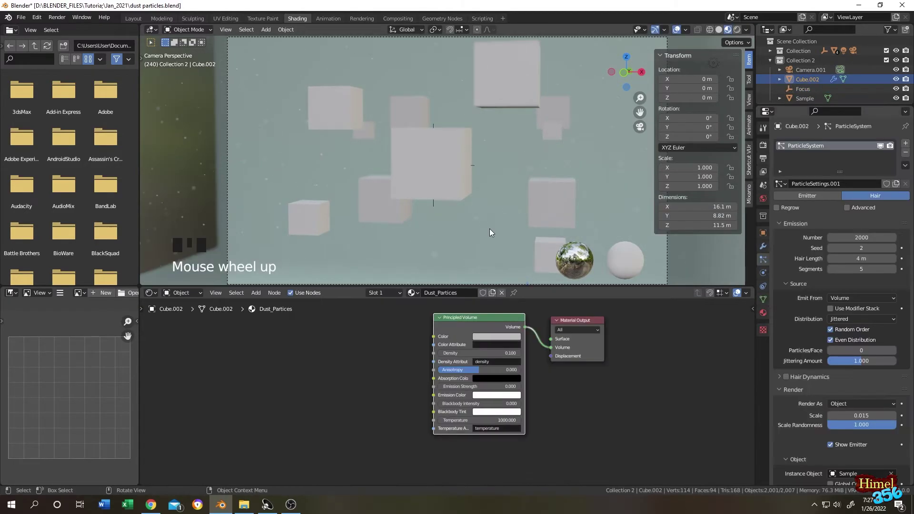
{"action": "scroll", "coordinate": [489, 231], "scroll_direction": "down", "scroll_amount": 2}
{"action": "scroll", "coordinate": [468, 211], "scroll_direction": "up", "scroll_amount": 1}
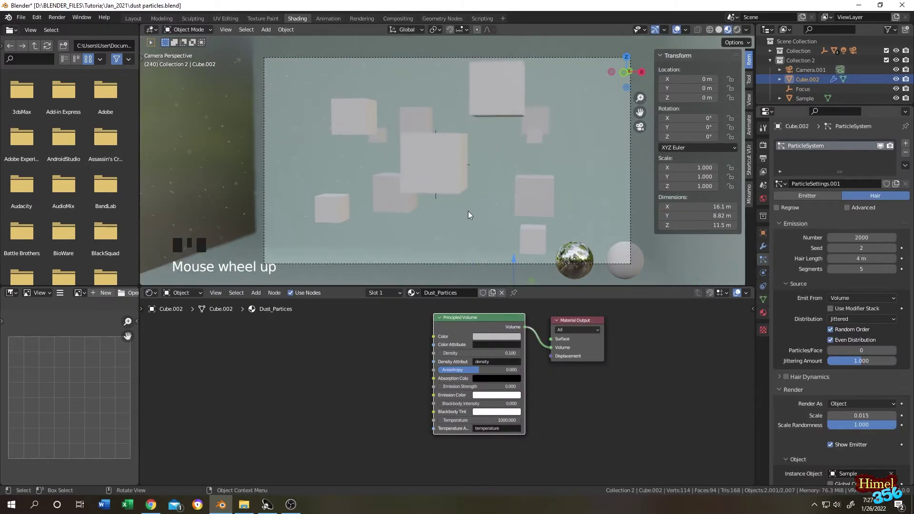
Step: Switch to the Animation workspace and set the current frame to 0
{"action": "left_click", "coordinate": [329, 18]}
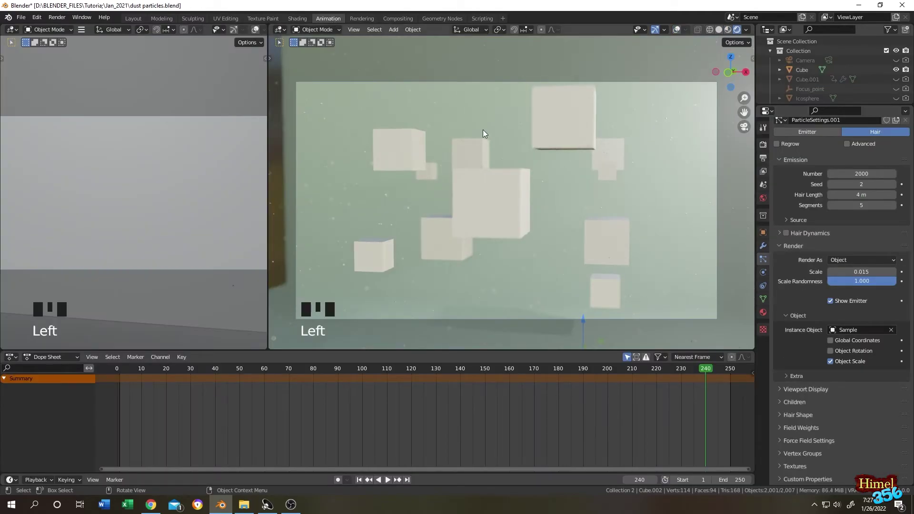
{"action": "left_click", "coordinate": [147, 371]}
{"action": "left_click_drag", "start_coordinate": [148, 373], "coordinate": [116, 375]}
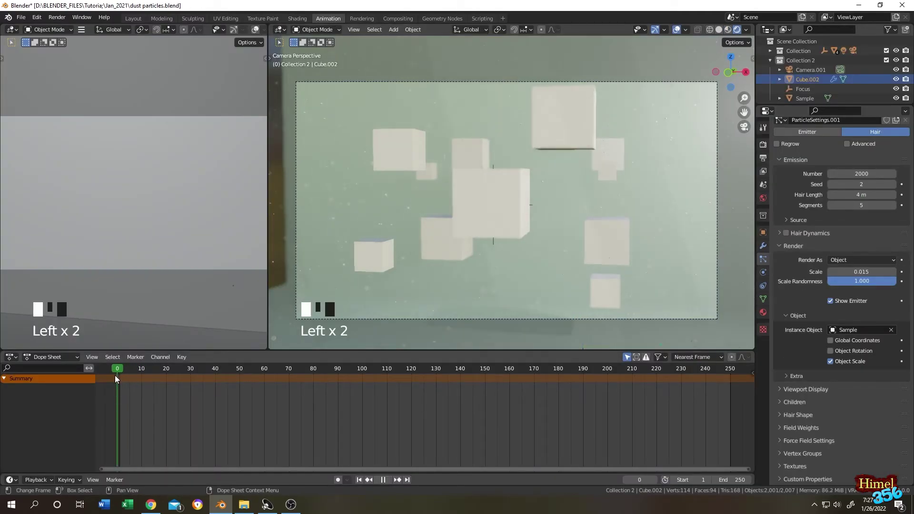
Step: Move Cube.002 toward negative X and slightly upward, and insert a Location keyframe for it at frame 0
{"action": "scroll", "coordinate": [456, 206], "scroll_direction": "down", "scroll_amount": 3}
{"action": "left_click", "coordinate": [327, 150]}
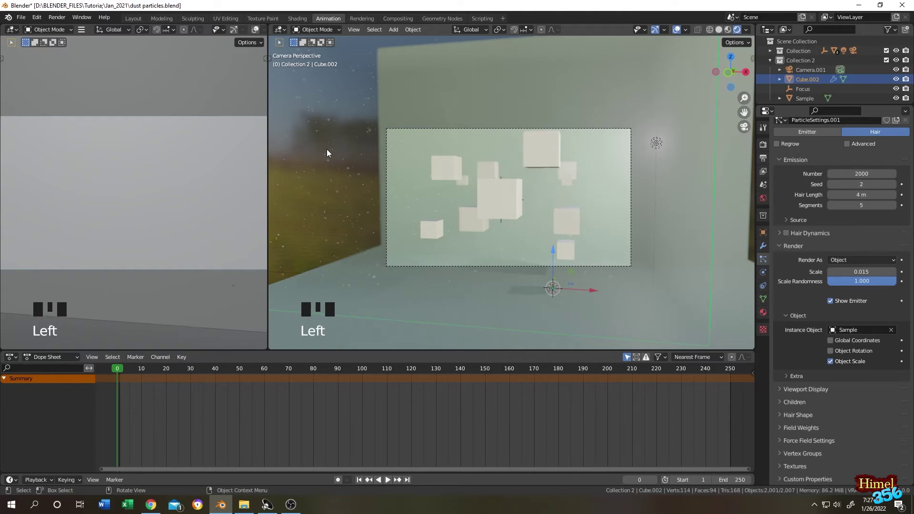
{"action": "scroll", "coordinate": [327, 149], "scroll_direction": "down", "scroll_amount": 3}
{"action": "left_click_drag", "start_coordinate": [580, 252], "coordinate": [542, 250]}
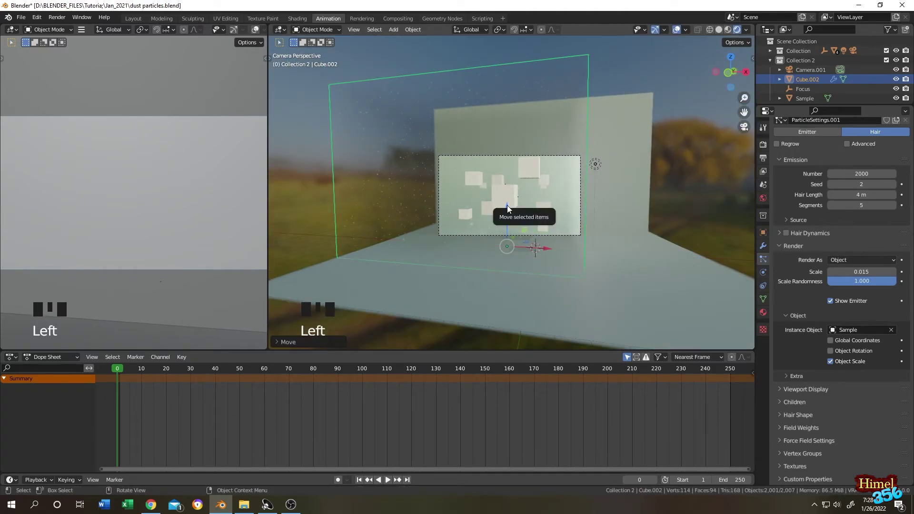
{"action": "left_click_drag", "start_coordinate": [507, 208], "coordinate": [478, 175]}
{"action": "key", "text": "i"}
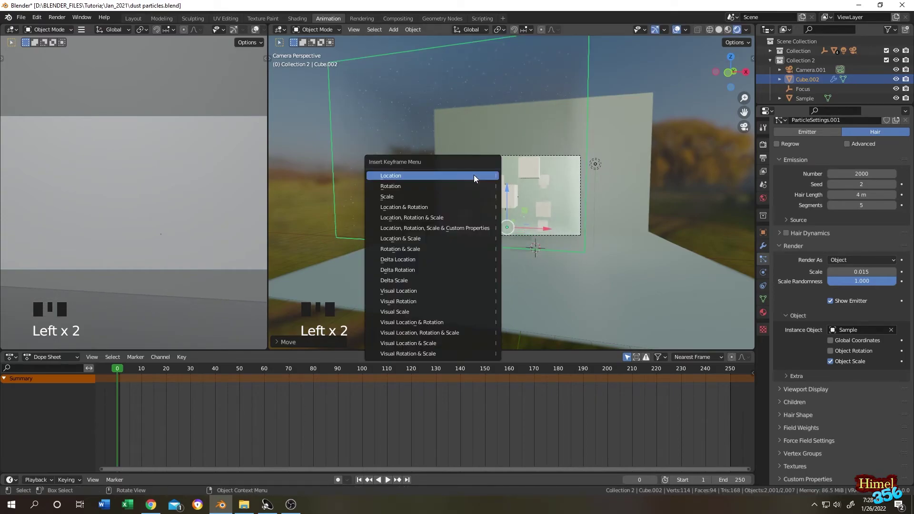
{"action": "left_click", "coordinate": [473, 175]}
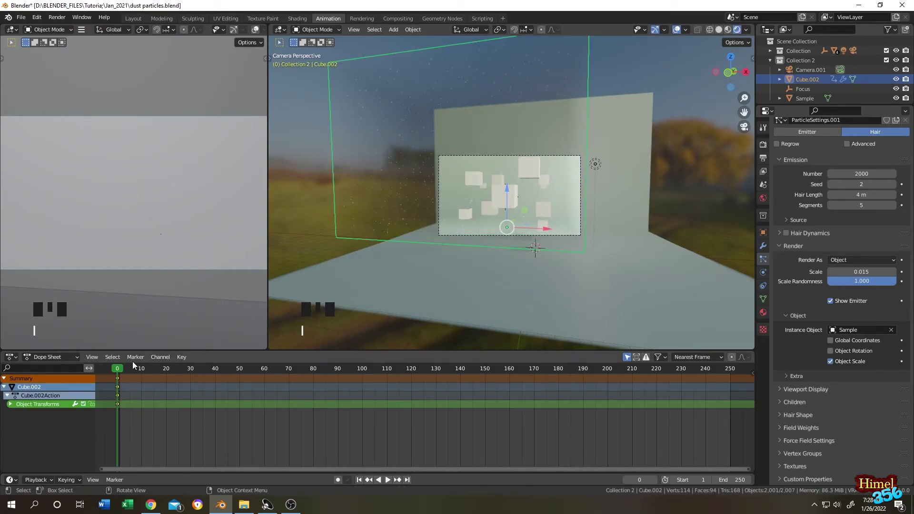
Step: At frame 250, move Cube.002 toward positive X and slightly down, and insert a Location keyframe
{"action": "left_click_drag", "start_coordinate": [120, 370], "coordinate": [732, 378]}
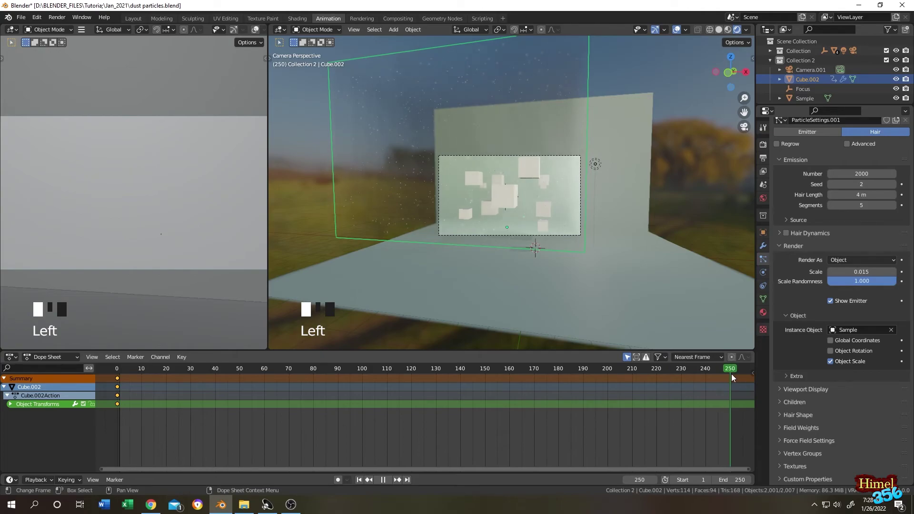
{"action": "left_click_drag", "start_coordinate": [542, 233], "coordinate": [599, 233]}
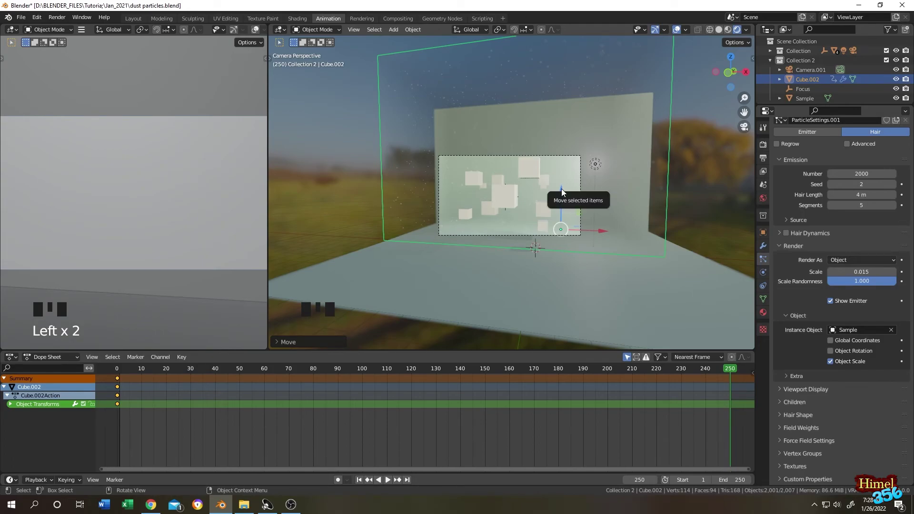
{"action": "left_click_drag", "start_coordinate": [561, 187], "coordinate": [560, 201]}
{"action": "key", "text": "i"}
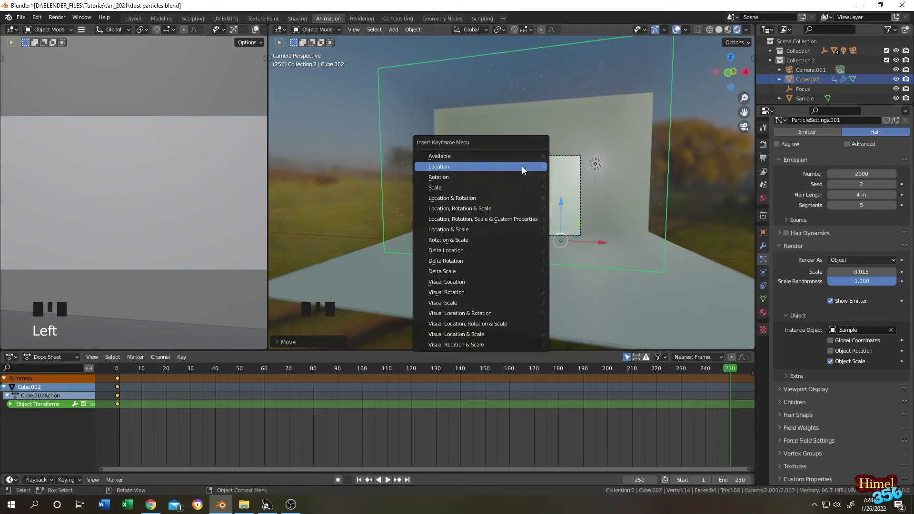
{"action": "left_click", "coordinate": [522, 167]}
Step: Set the interpolation of all Cube.002 keyframes to Linear and play the animation from frame 0 in camera view
{"action": "key", "text": "KP_0"}
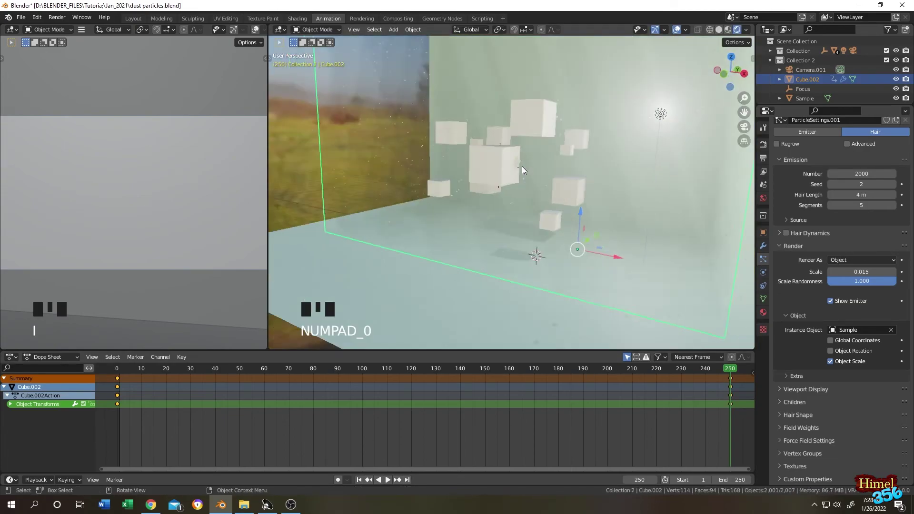
{"action": "scroll", "coordinate": [522, 167], "scroll_direction": "up", "scroll_amount": 7}
{"action": "left_click_drag", "start_coordinate": [742, 423], "coordinate": [115, 407]}
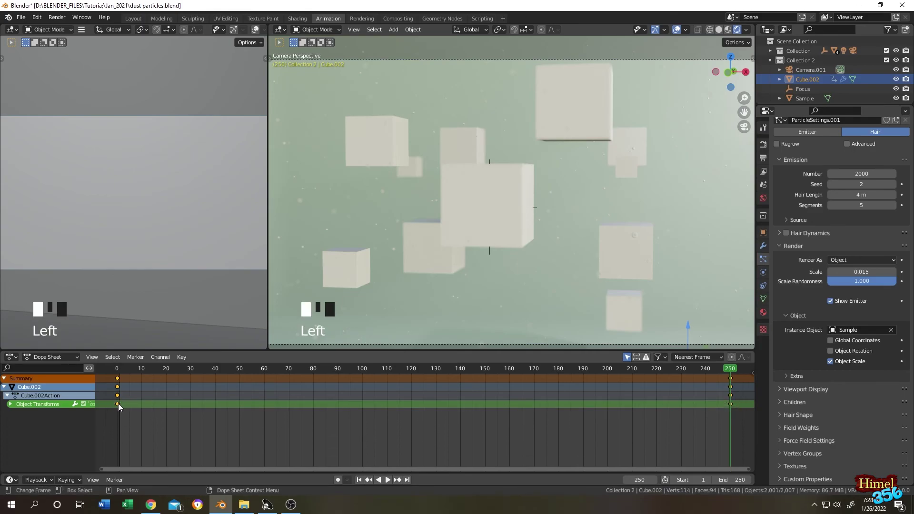
{"action": "right_click", "coordinate": [114, 406]}
{"action": "mouse_move", "coordinate": [100, 418]}
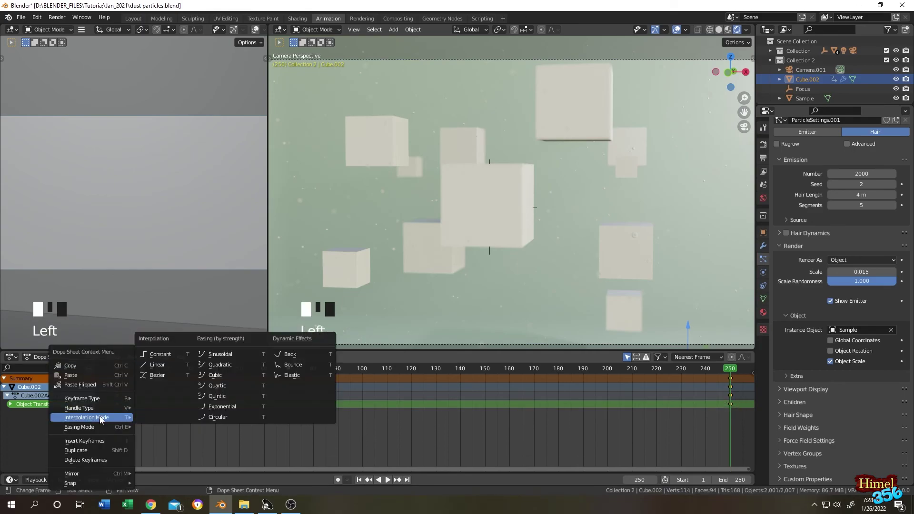
{"action": "left_click", "coordinate": [155, 366]}
{"action": "left_click", "coordinate": [108, 369]}
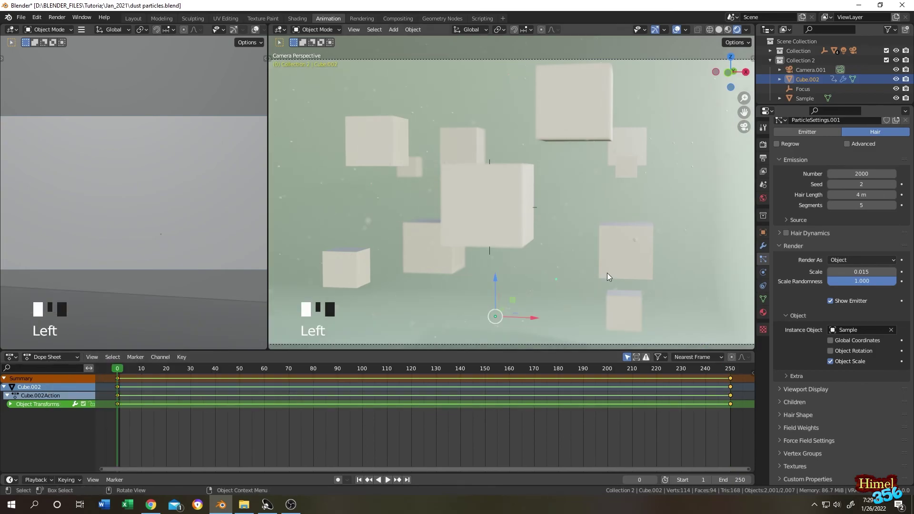
{"action": "key", "text": "space"}
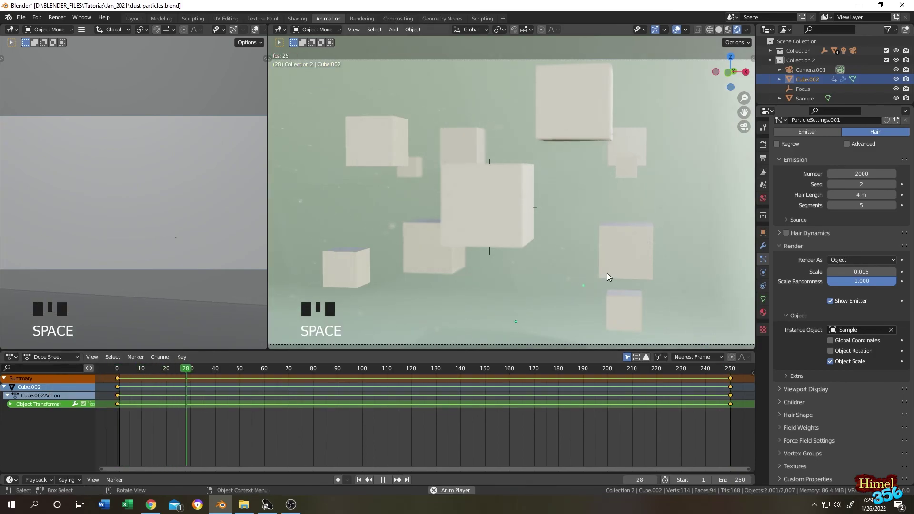